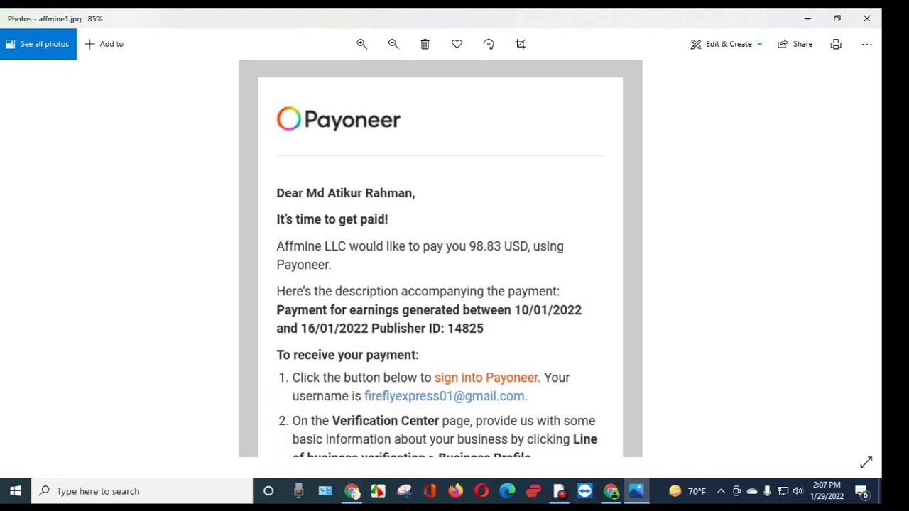
- Examine the Payoneer payment email image for the payment description and the instructions for receiving the money
scroll(440, 203, up, 3)
scroll(440, 209, down, 4)
scroll(440, 209, down, 4)
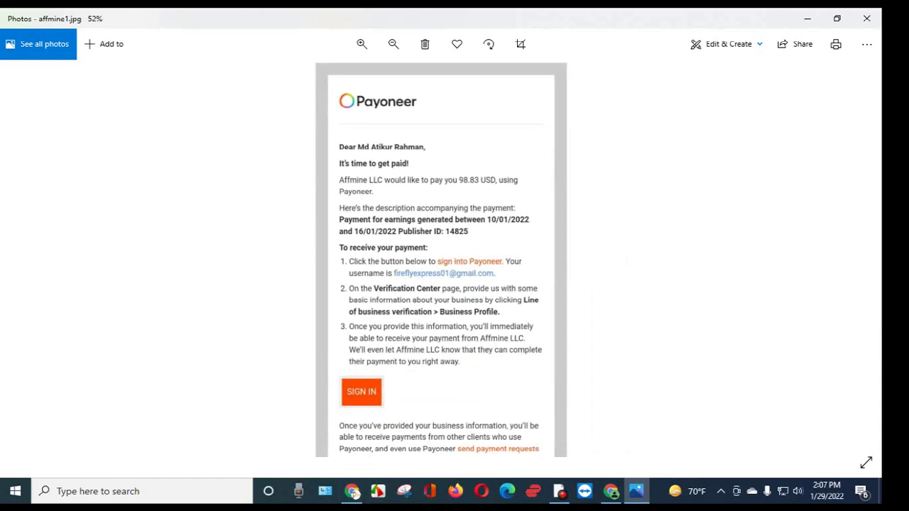
drag(440, 274, 440, 259)
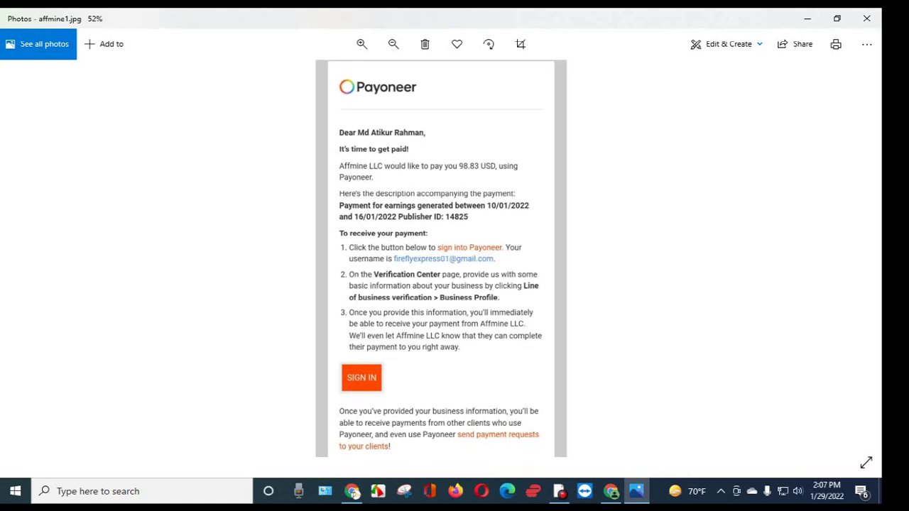
- Switch to Chrome and look over the gift card giveaway site, the Blogger page and the Affmine payments page
click(352, 491)
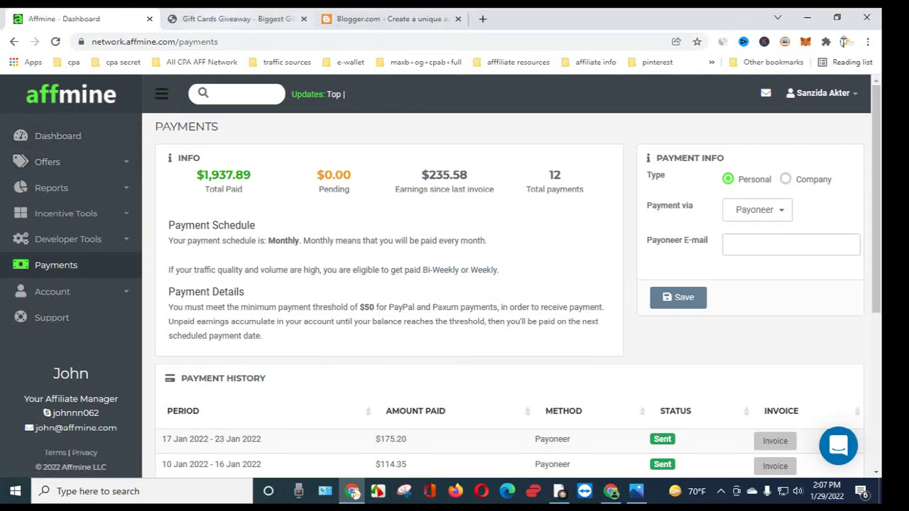
click(237, 19)
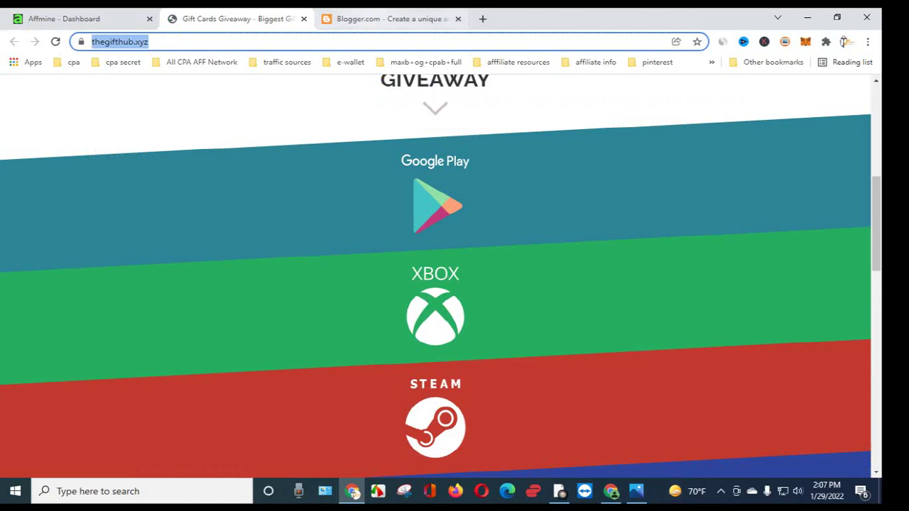
click(370, 19)
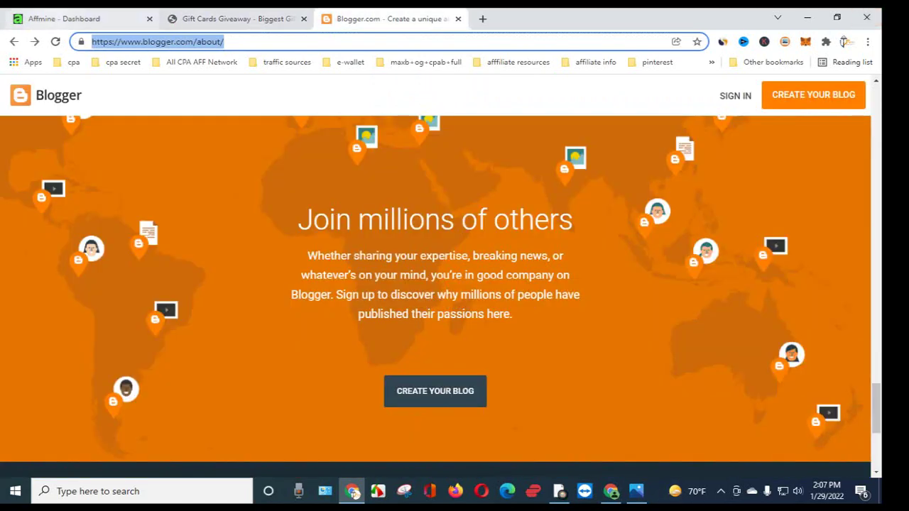
click(71, 19)
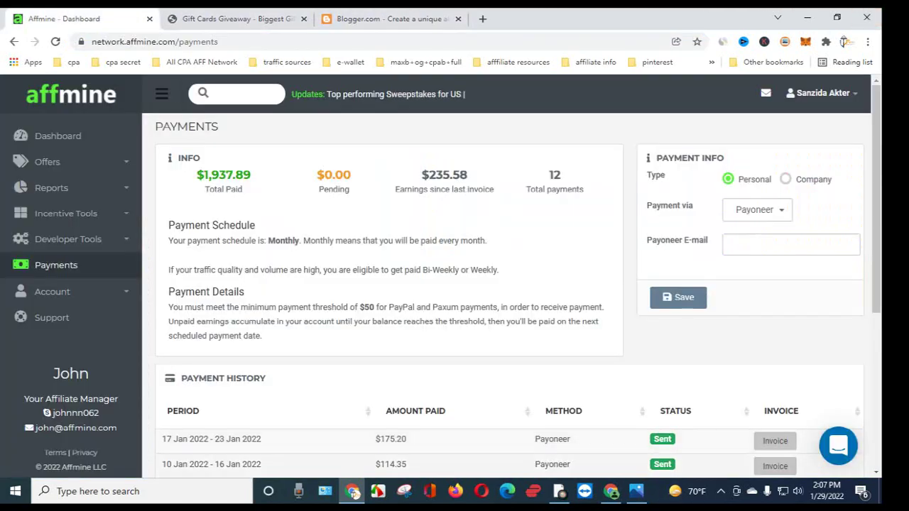
- Return to the Photos app and read the email's payment details and its steps for completing the line of business verification
key(alt+Tab)
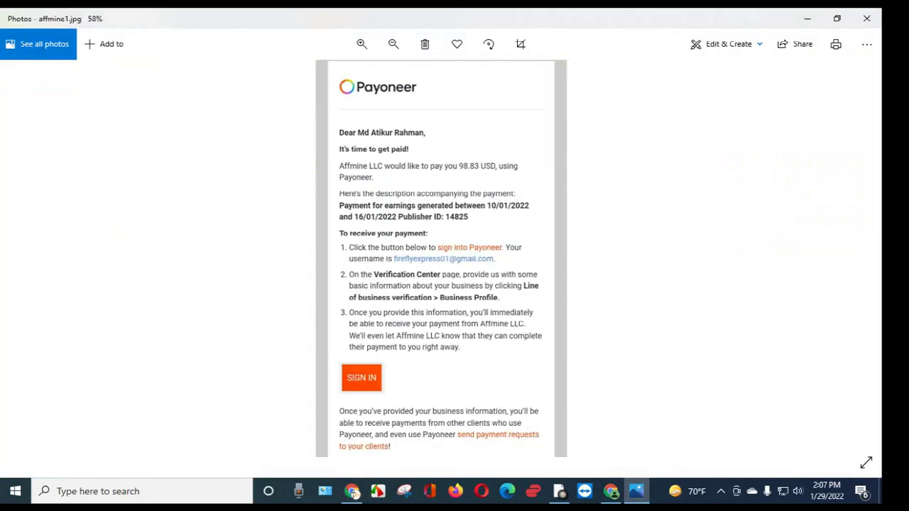
scroll(454, 307, up, 4)
drag(454, 135, 454, 443)
scroll(455, 258, down, 1)
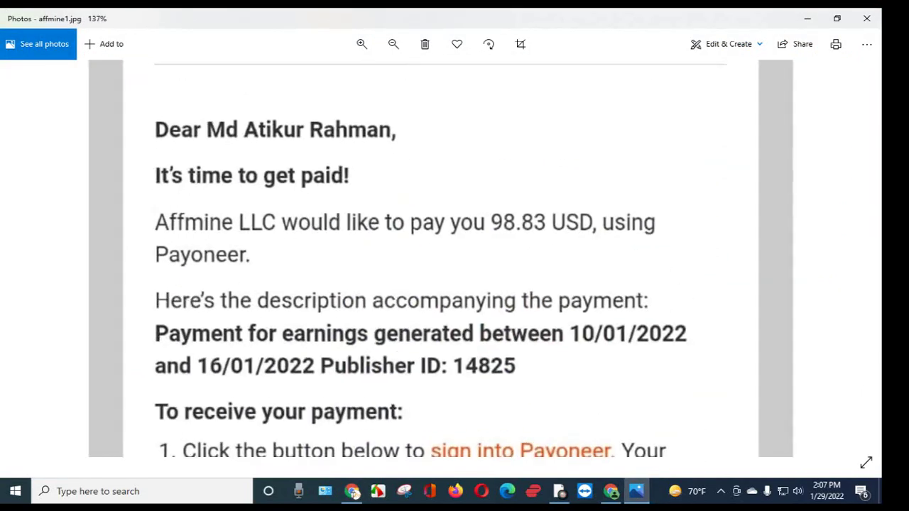
drag(454, 284, 454, 280)
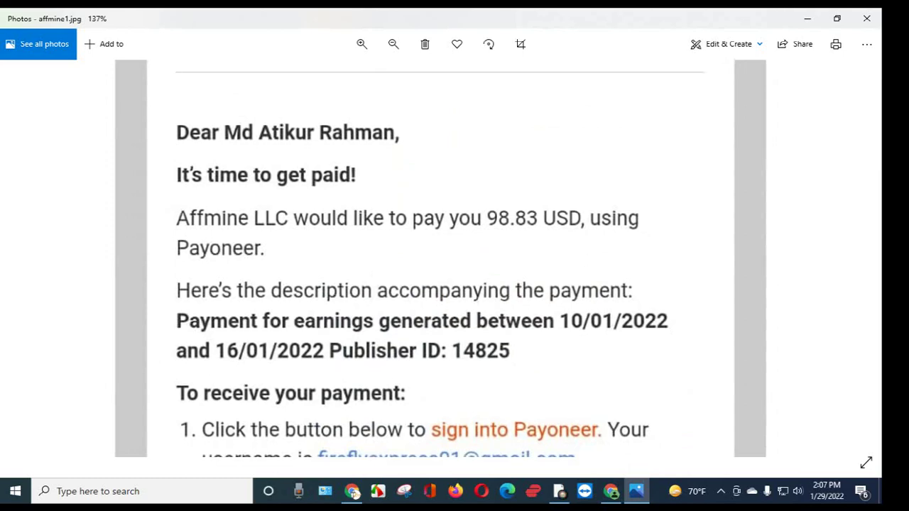
scroll(455, 259, down, 1)
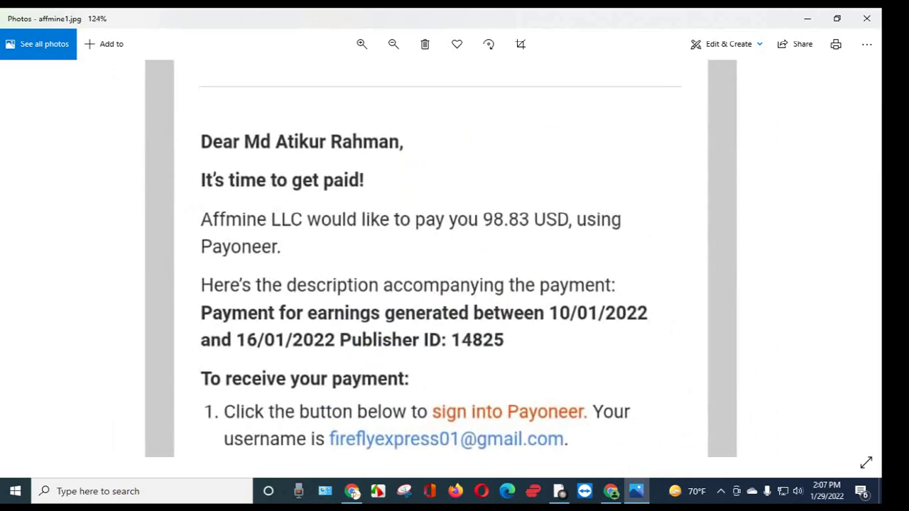
drag(455, 341, 455, 204)
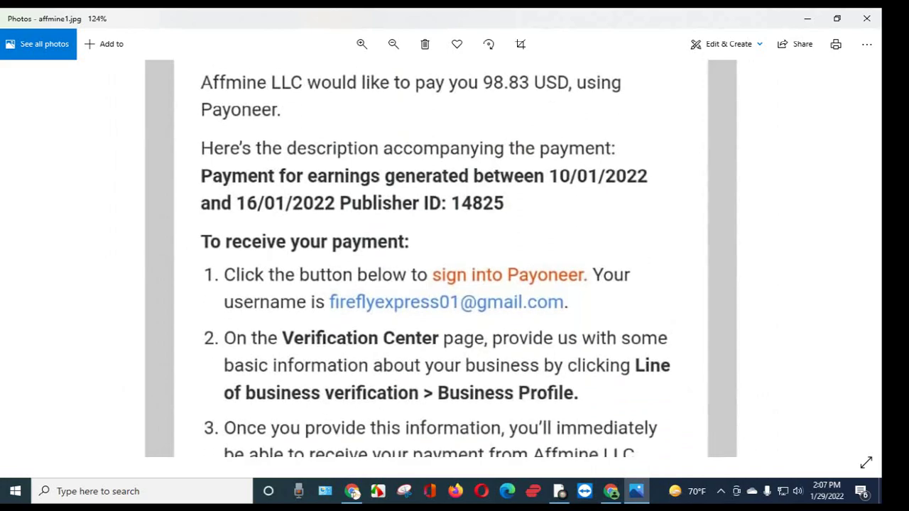
scroll(441, 259, up, 2)
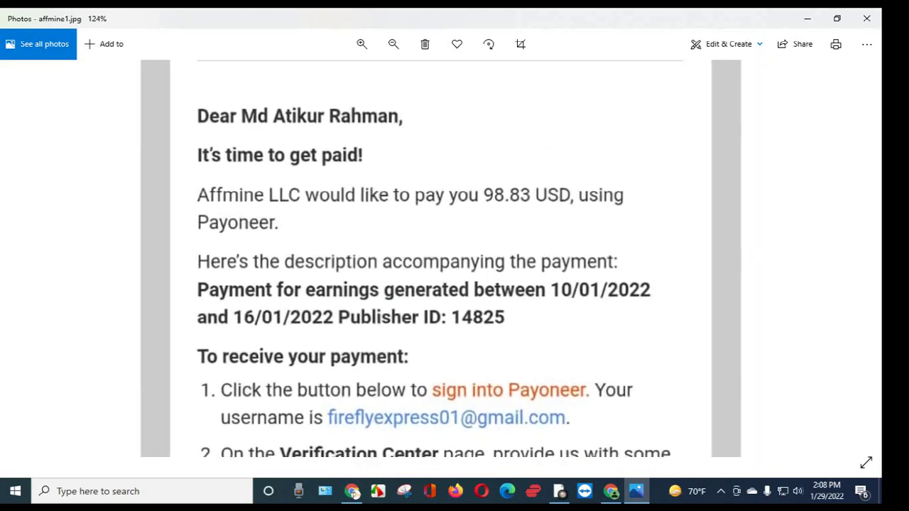
scroll(441, 258, down, 2)
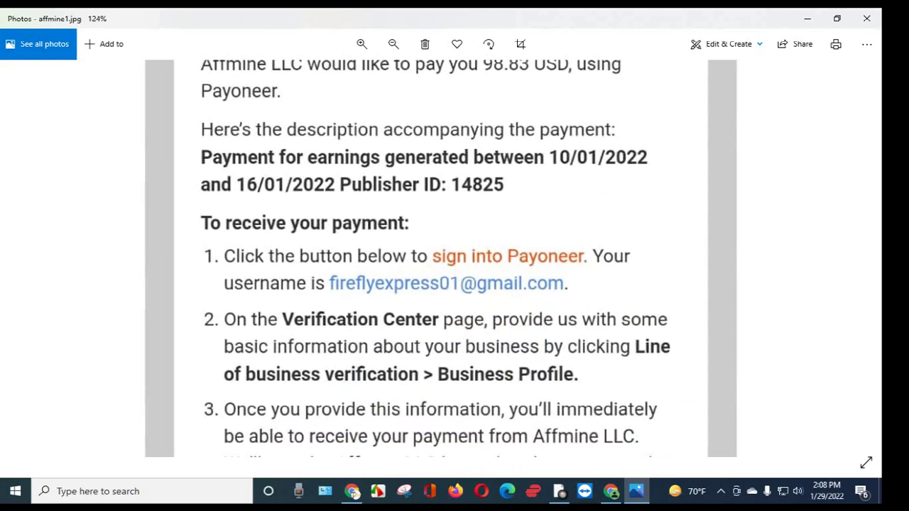
key(ctrl+minus)
scroll(440, 259, down, 1)
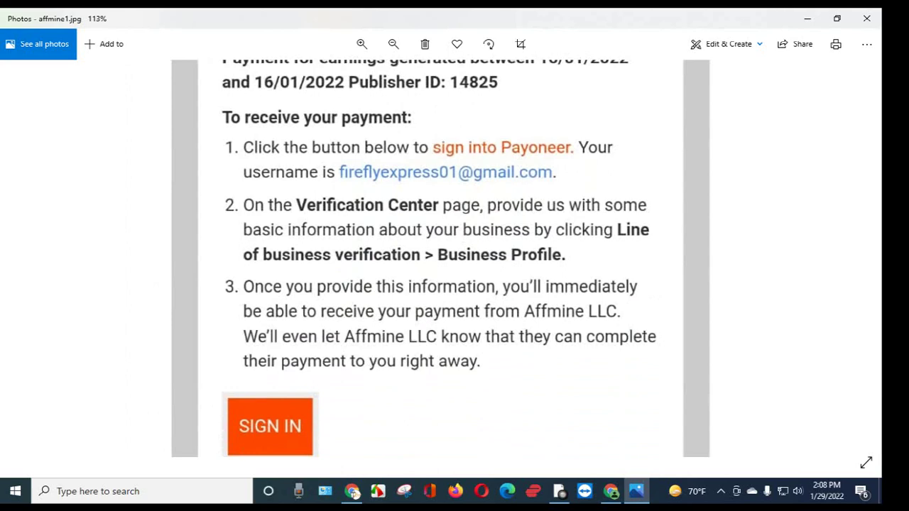
key(ctrl+minus)
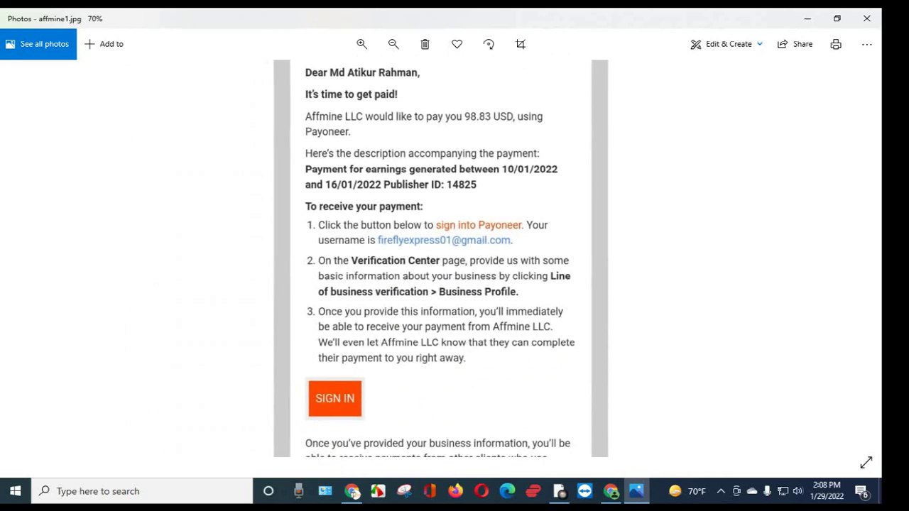
- Switch to the Chrome window with the Payoneer account and open its Verification Center
key(alt+Tab)
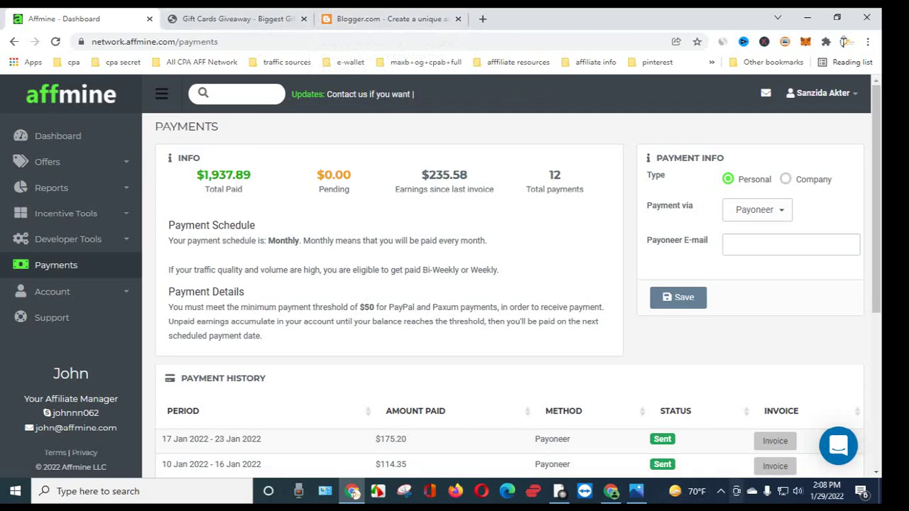
mouse_move(611, 491)
click(609, 434)
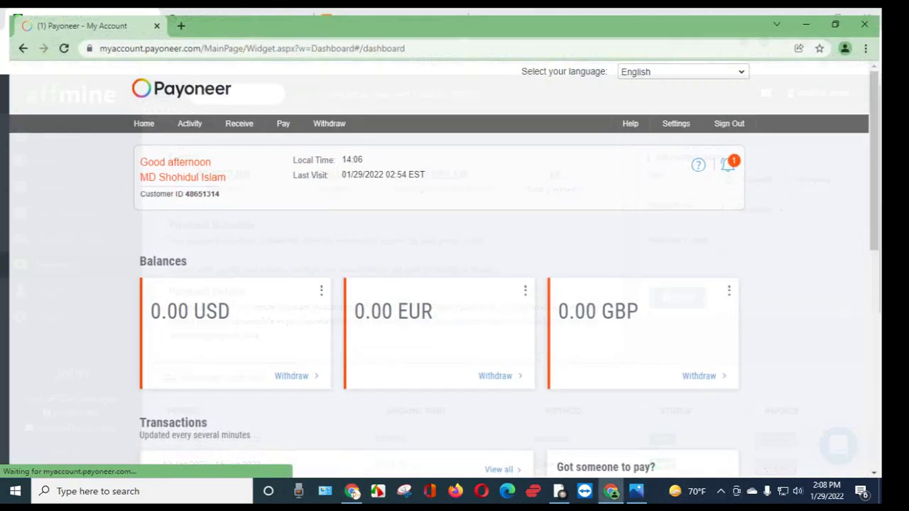
mouse_move(676, 118)
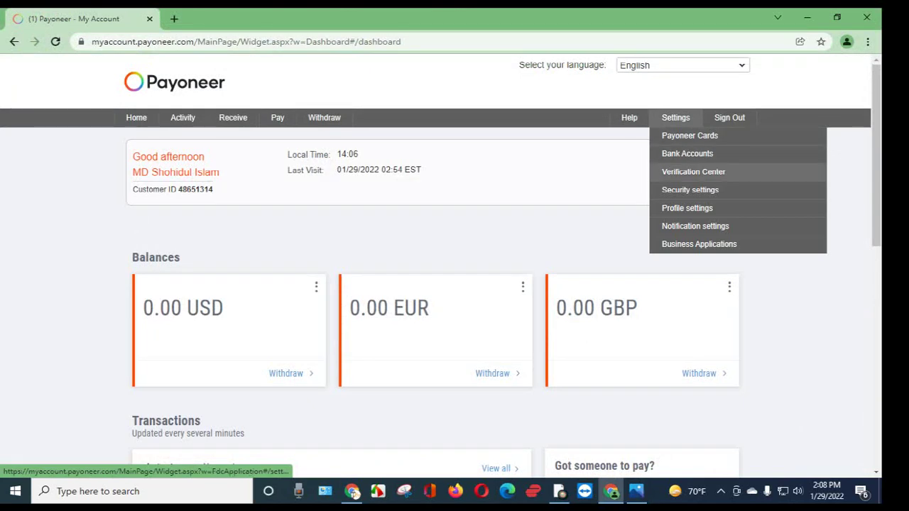
click(693, 172)
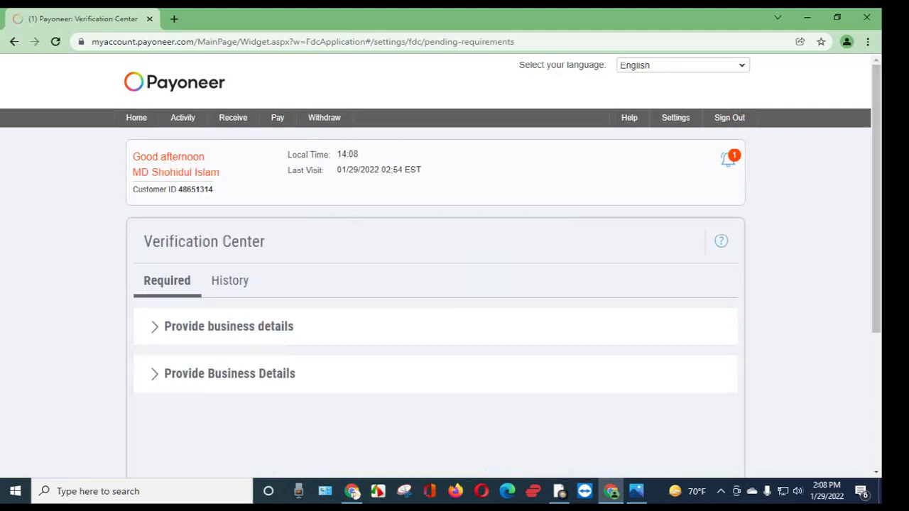
- Examine what the two required business details entries ask for, including the Global payment service questionnaire
scroll(435, 284, down, 2)
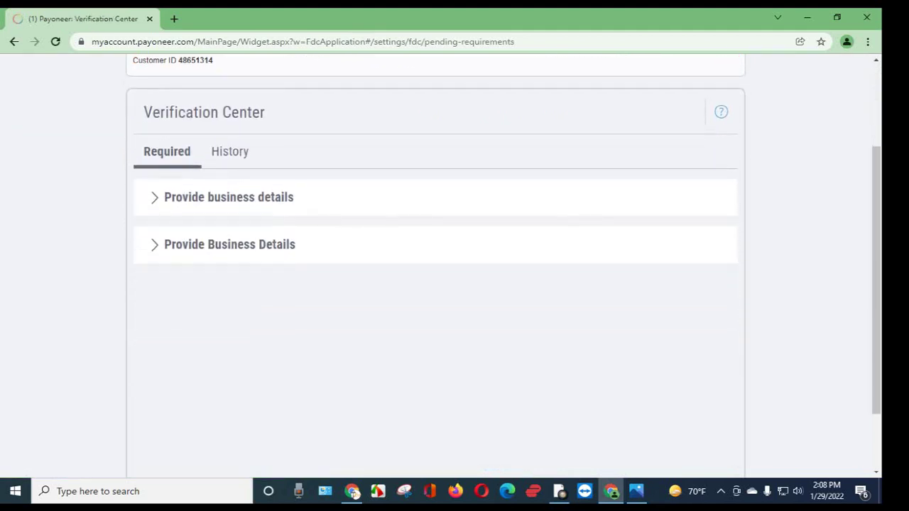
click(229, 197)
click(230, 353)
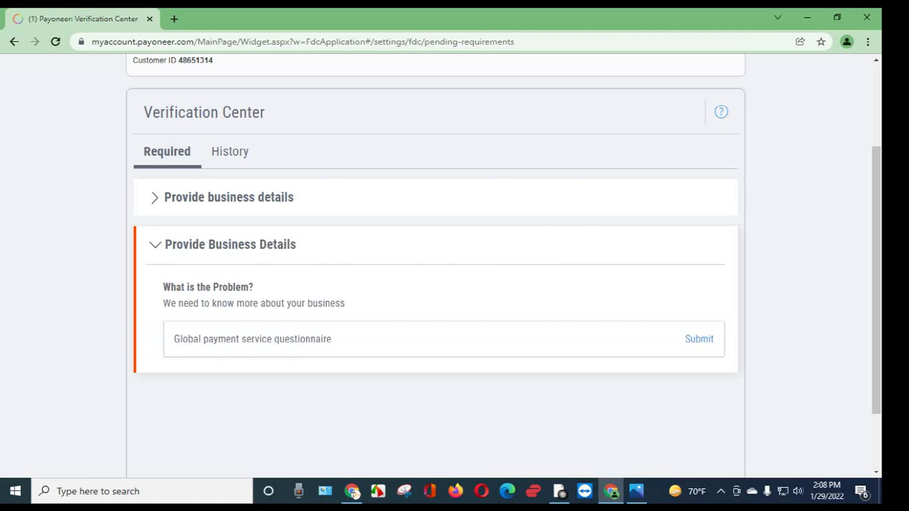
click(229, 197)
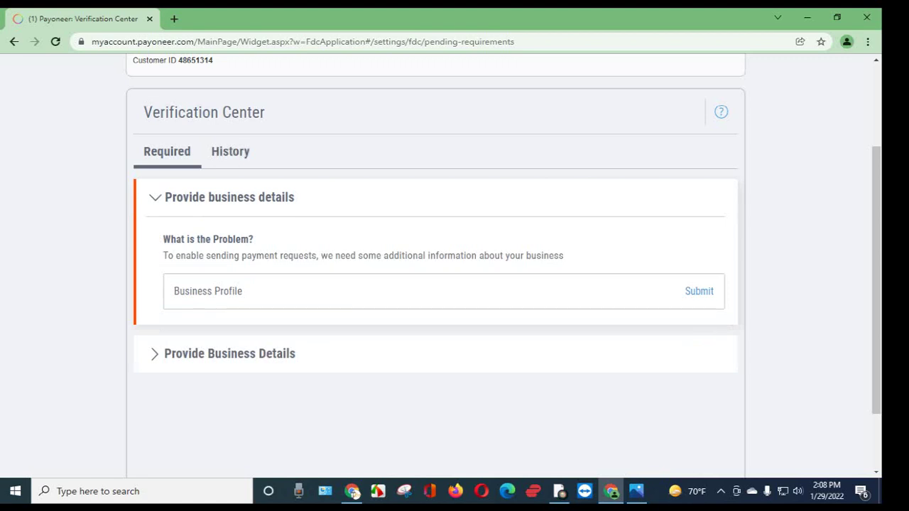
click(227, 198)
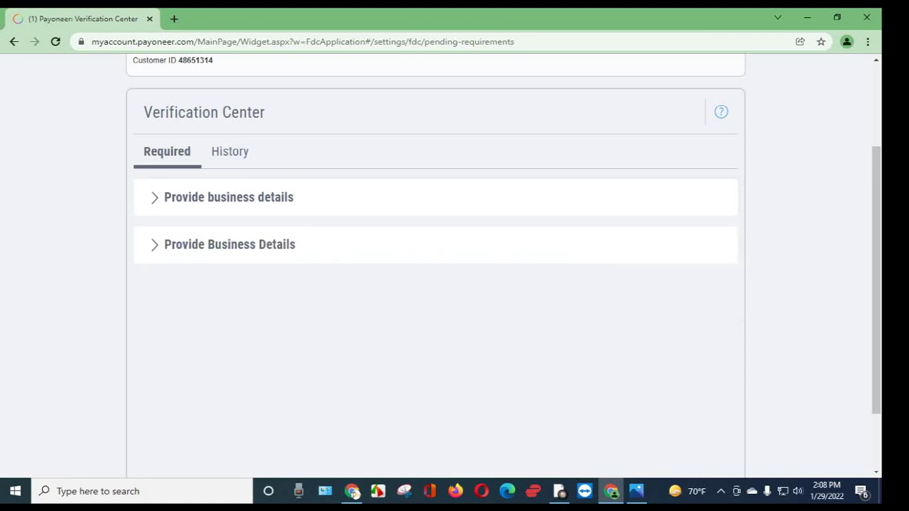
mouse_move(332, 339)
mouse_down()
mouse_move(174, 339)
mouse_move(331, 339)
mouse_up()
click(175, 339)
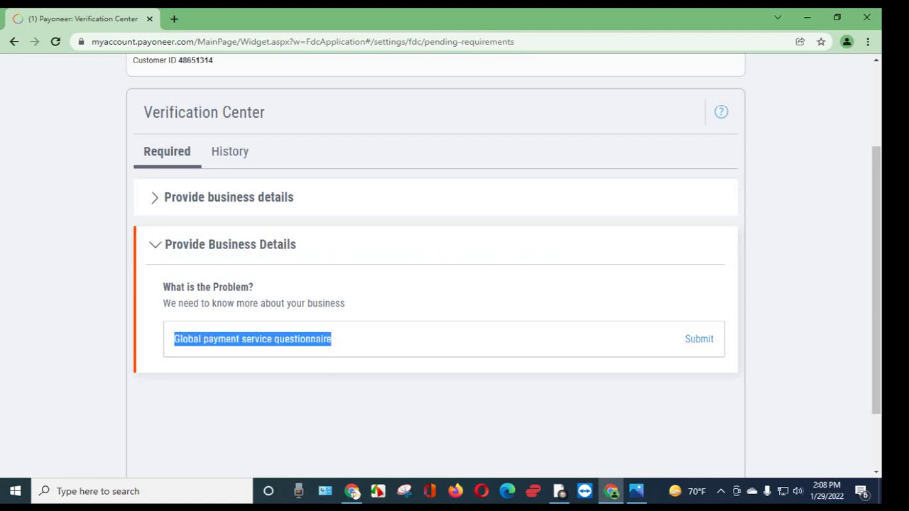
click(332, 339)
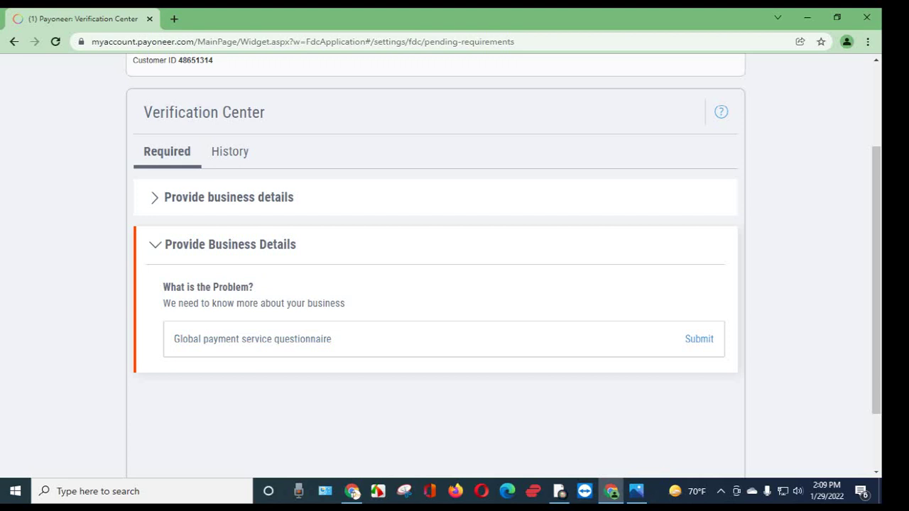
drag(331, 339, 174, 339)
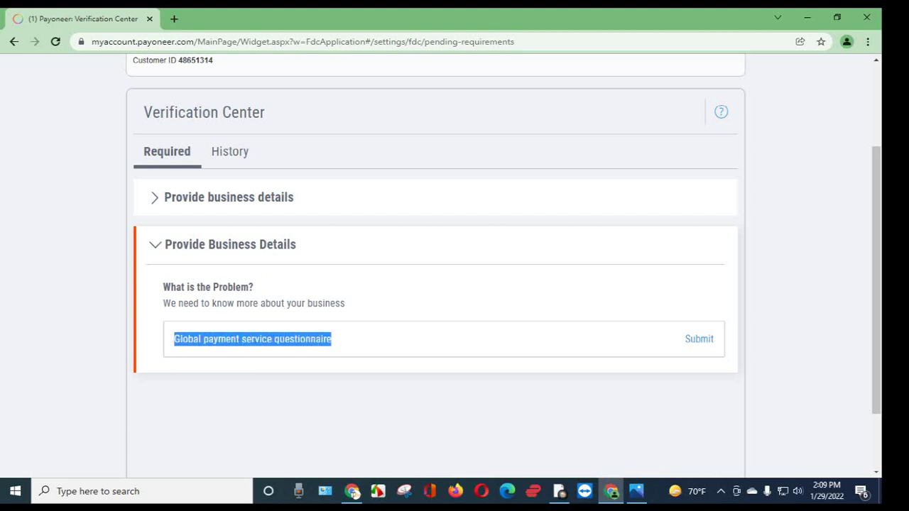
- Open the submission form for the required Business Profile and look through its questions
click(229, 197)
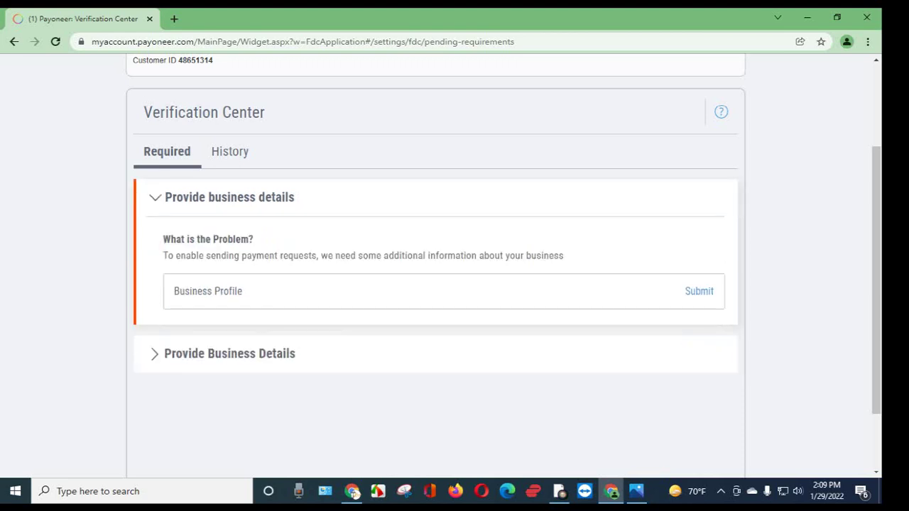
drag(242, 291, 164, 239)
click(700, 291)
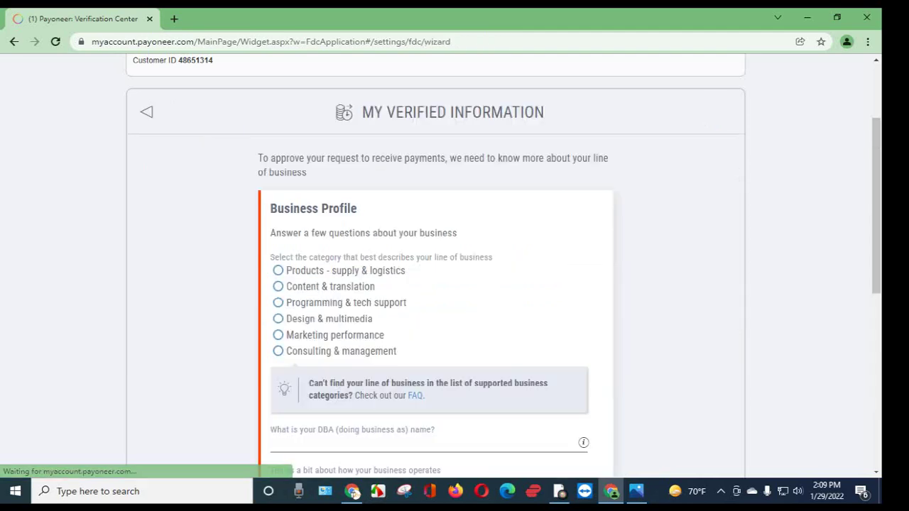
scroll(435, 307, down, 6)
scroll(435, 264, up, 8)
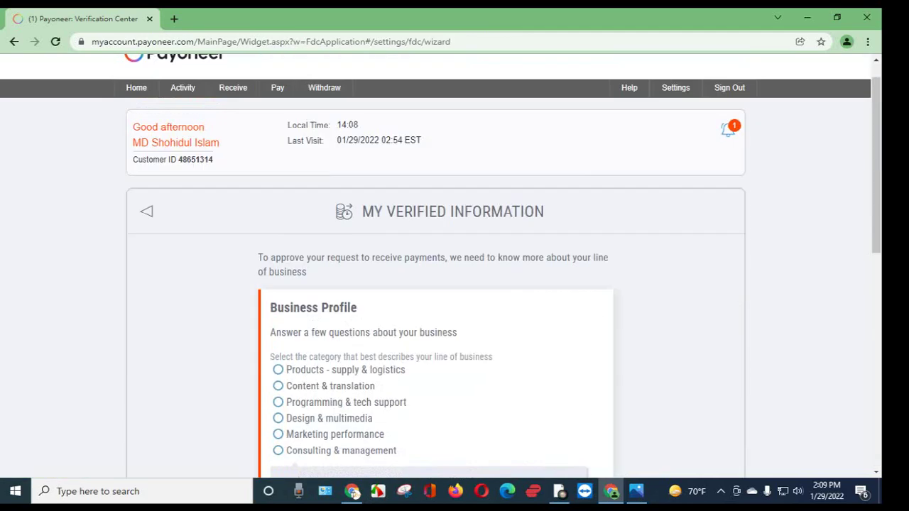
scroll(435, 264, down, 2)
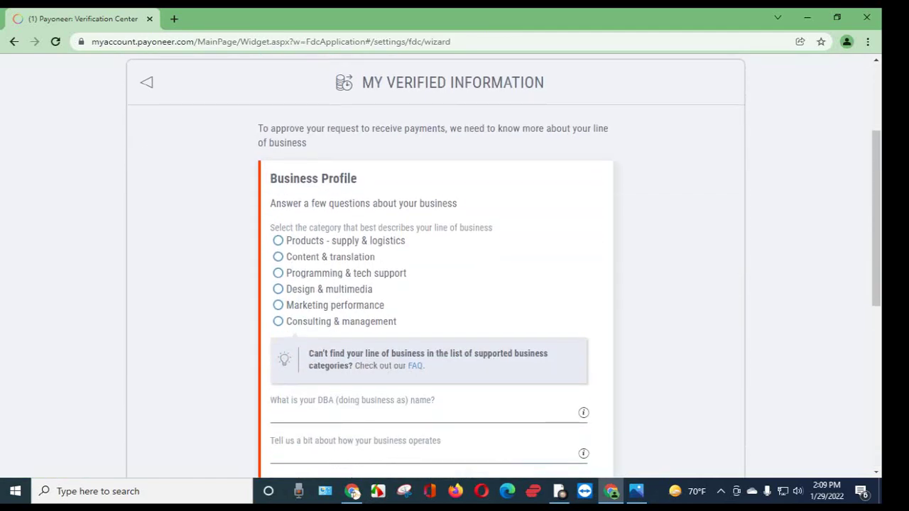
- Switch to the other Chrome window and look over the gift card giveaway website and its address
click(352, 492)
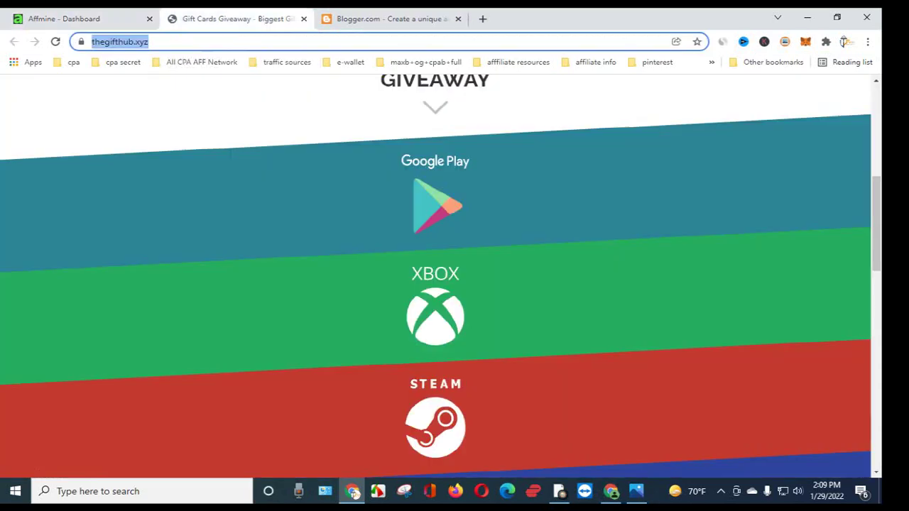
key(ctrl+Tab)
scroll(435, 275, down, 2)
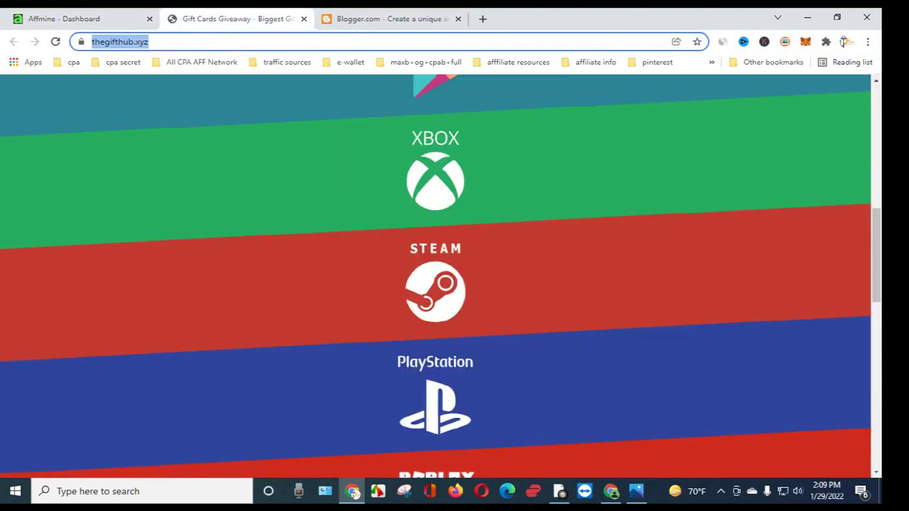
scroll(435, 276, up, 2)
scroll(436, 276, up, 6)
click(178, 42)
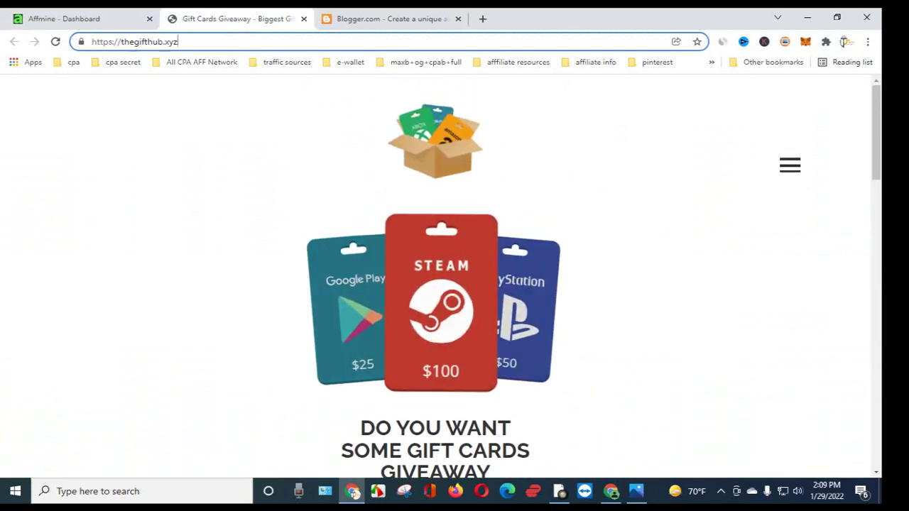
key(ctrl+a)
- Bring up the Blogger about page and look through its sections
key(ctrl+Tab)
scroll(440, 297, down, 5)
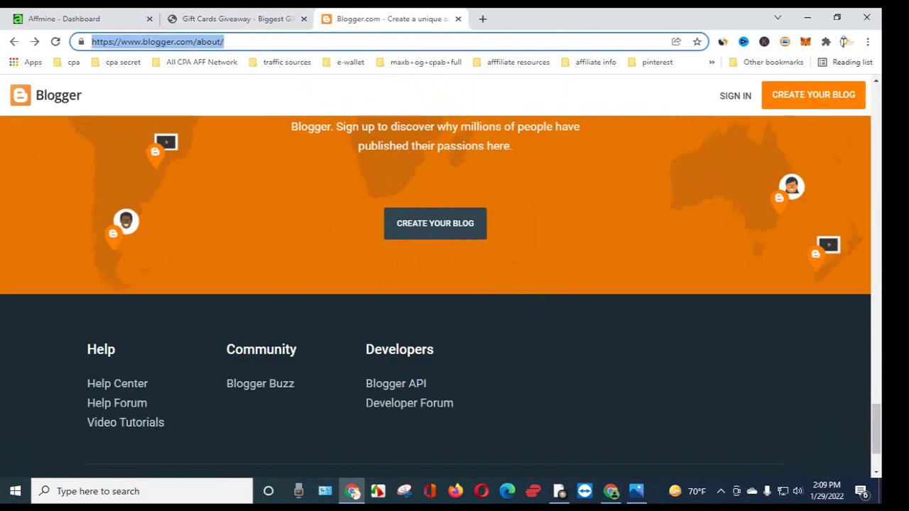
scroll(440, 297, up, 10)
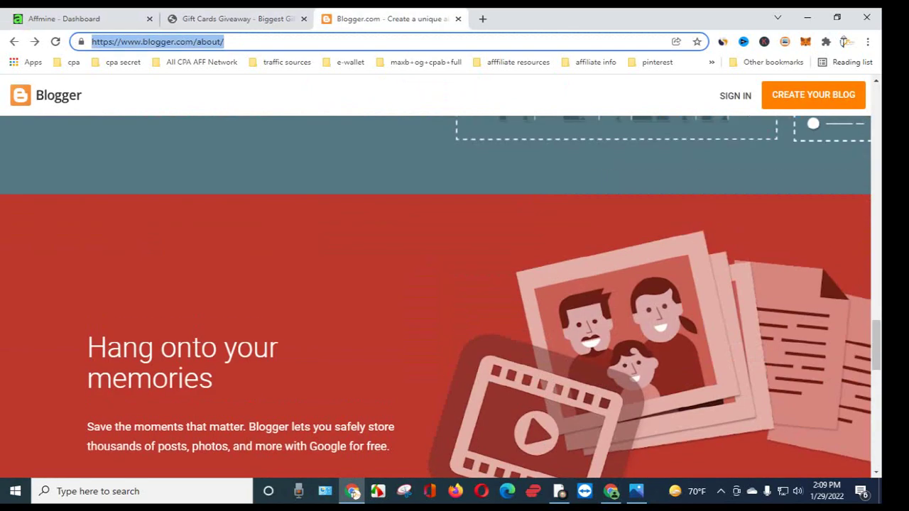
- Look through the remaining sections of the Blogger about page, including the free domain offer, and its web address
scroll(441, 297, up, 5)
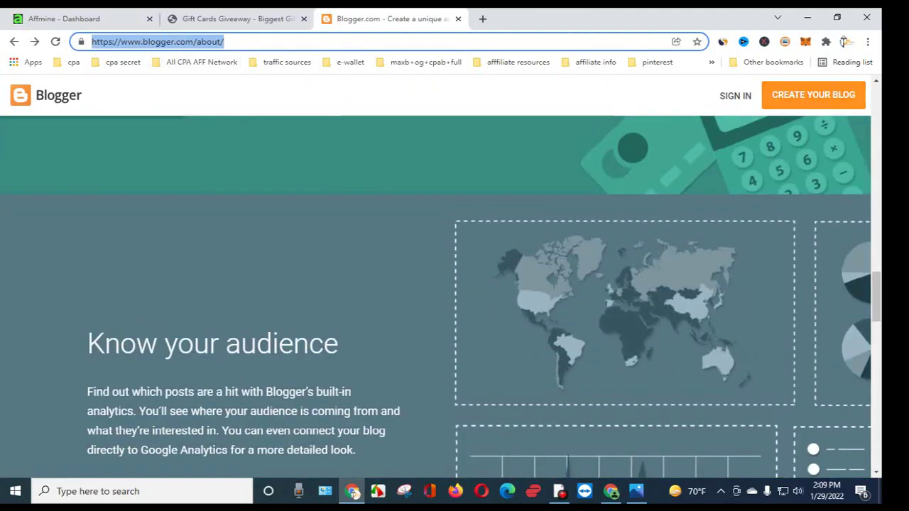
scroll(440, 297, down, 3)
scroll(440, 297, up, 10)
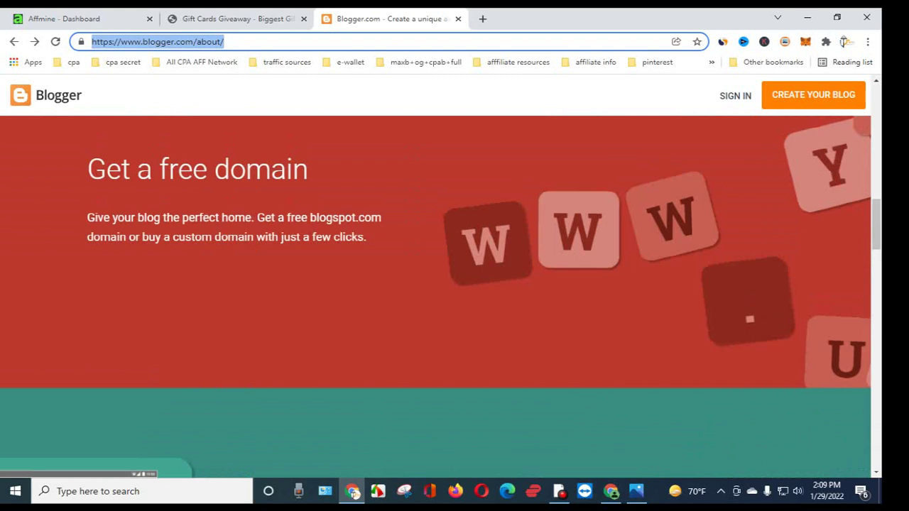
drag(229, 41, 133, 42)
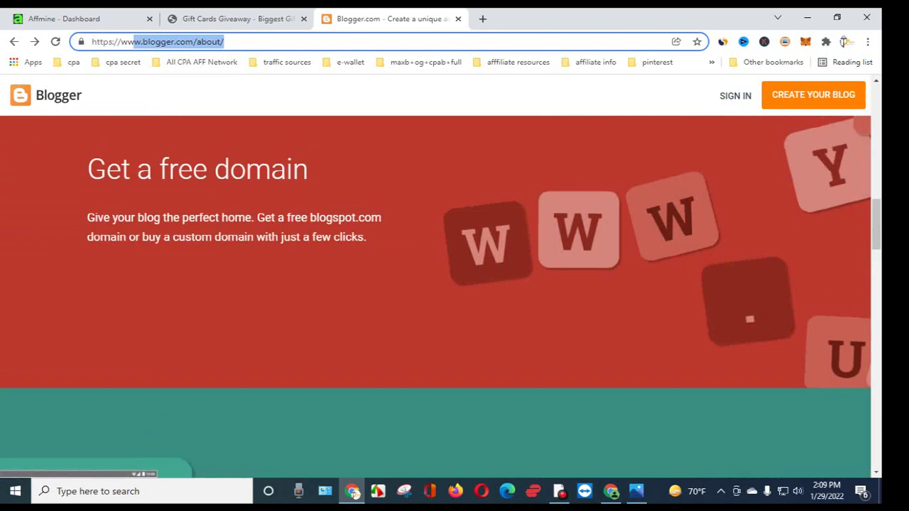
scroll(440, 284, down, 15)
scroll(436, 297, down, 10)
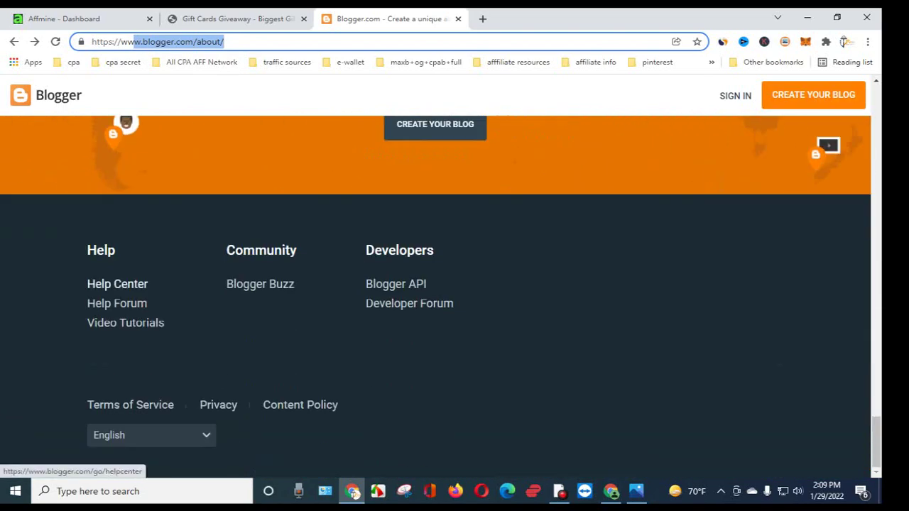
scroll(118, 284, up, 13)
scroll(441, 297, up, 6)
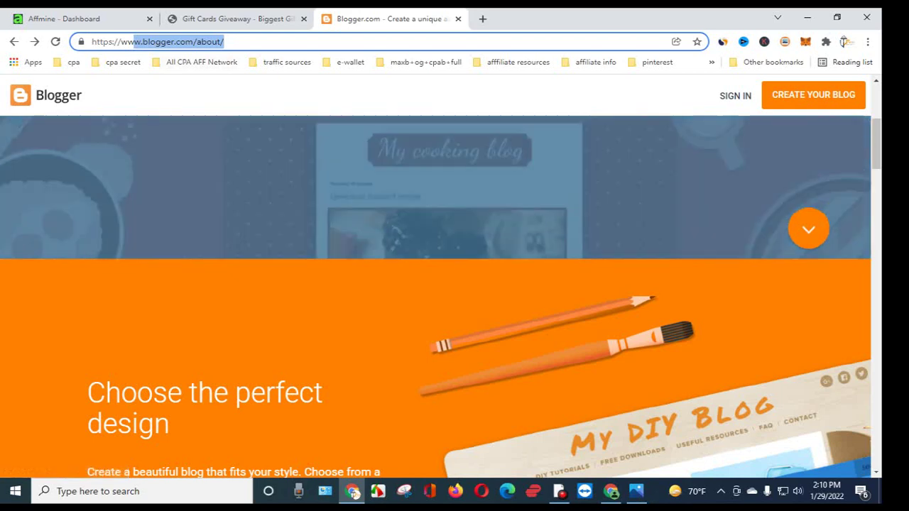
drag(227, 42, 89, 42)
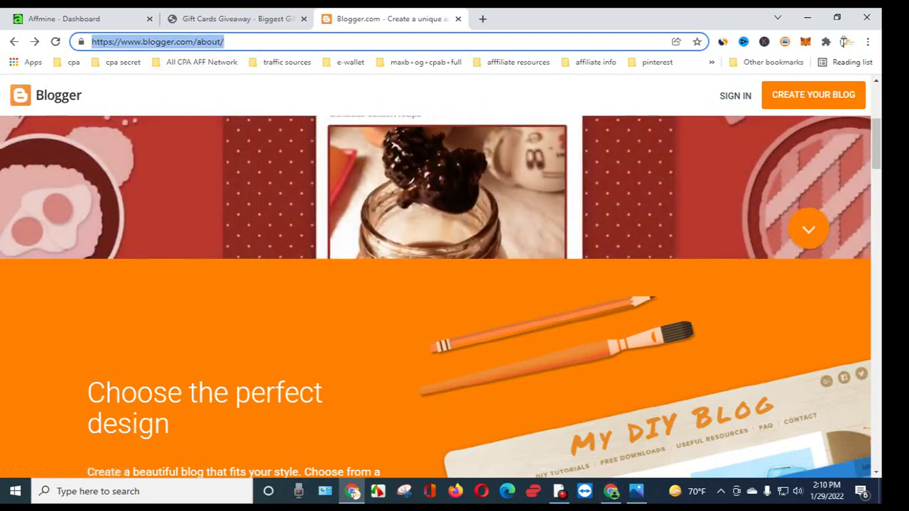
- Return to the Payoneer verification form and check the field asking for the business's primary website URL
mouse_move(611, 491)
click(611, 429)
scroll(436, 263, down, 3)
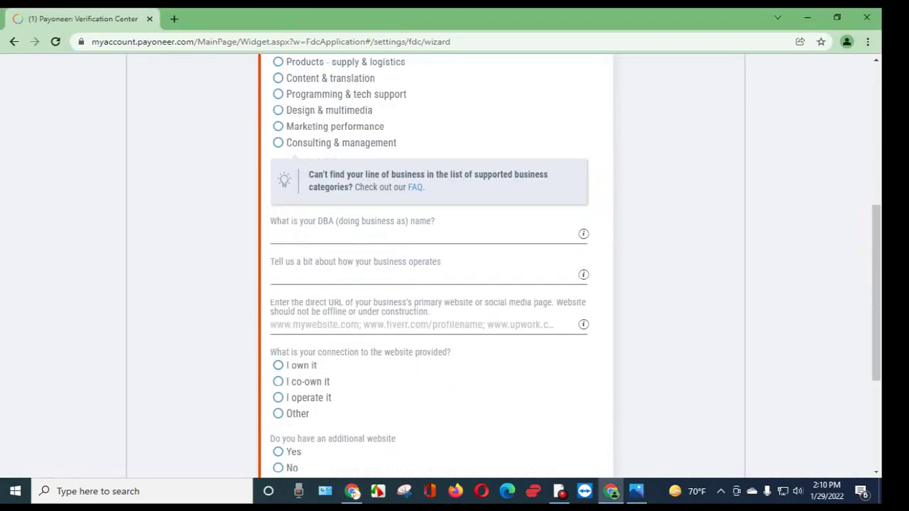
scroll(436, 263, down, 1)
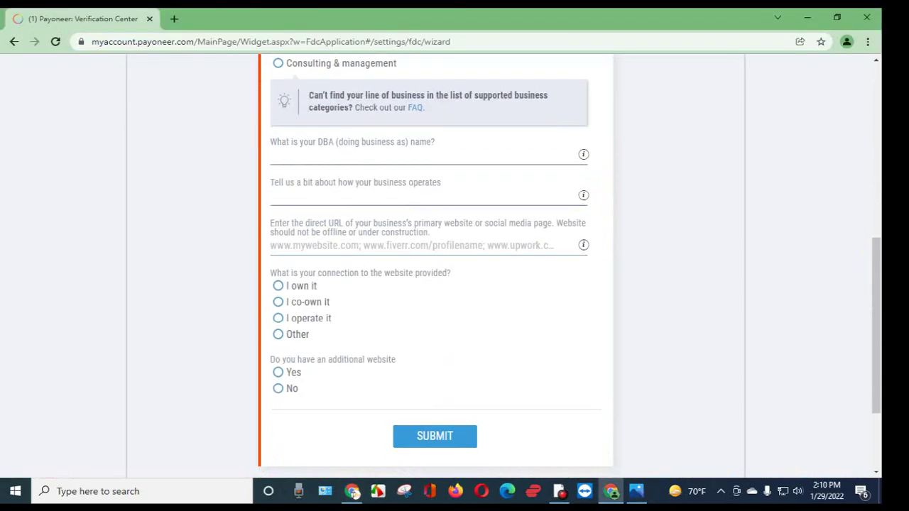
right_click(319, 249)
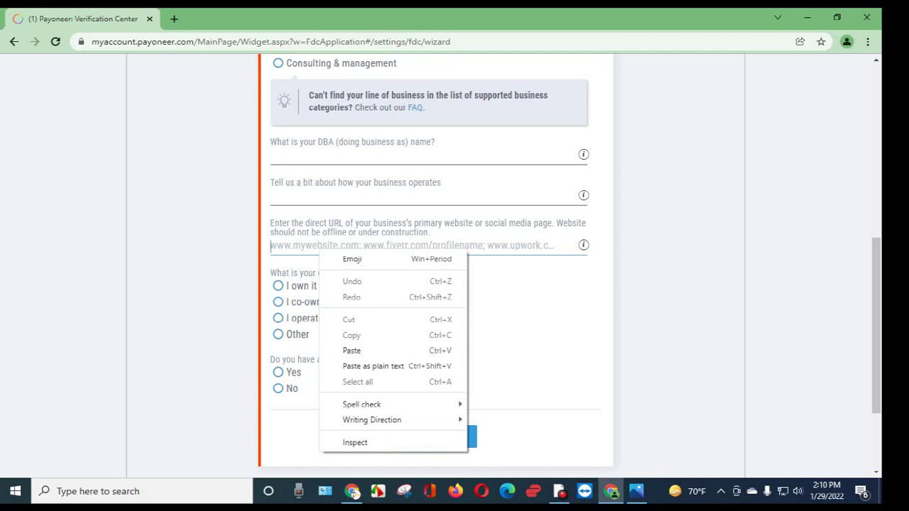
click(529, 345)
- Review the Business Profile heading and the line of business categories offered in the form
scroll(529, 345, up, 1)
scroll(434, 262, up, 3)
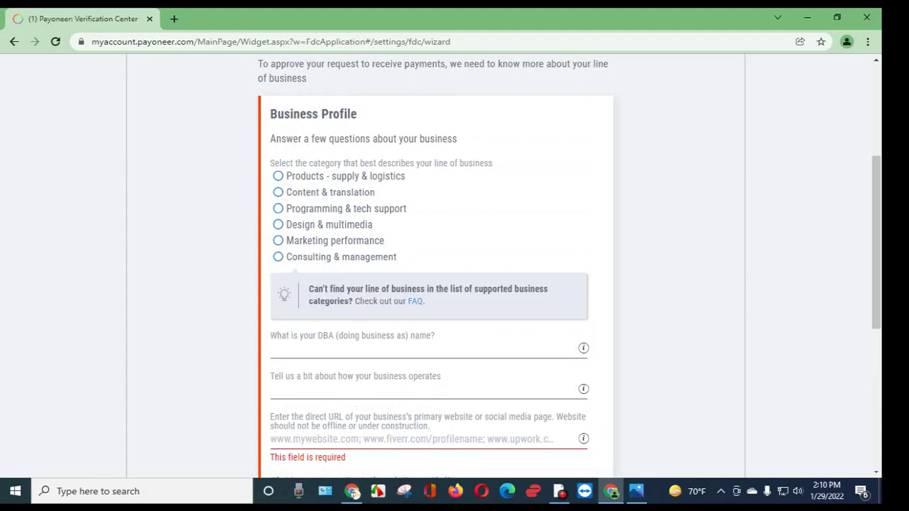
scroll(434, 263, up, 4)
scroll(435, 263, down, 2)
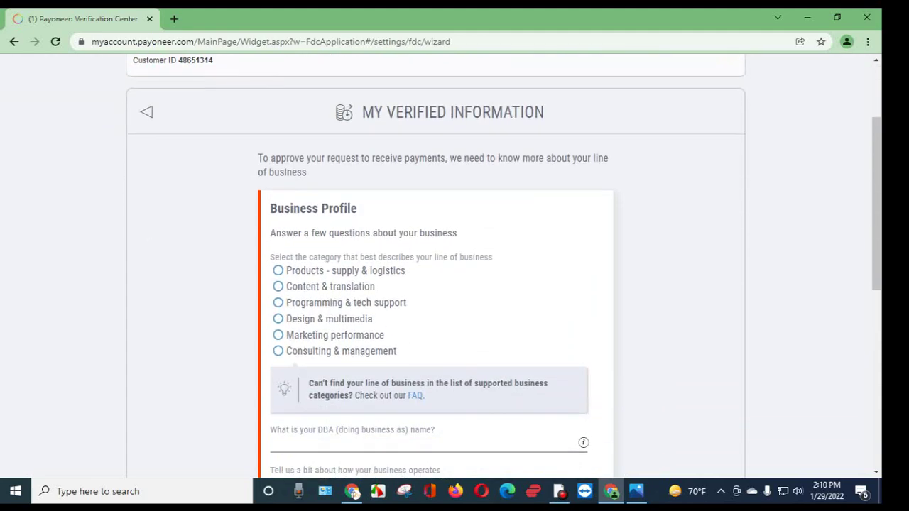
drag(357, 208, 270, 208)
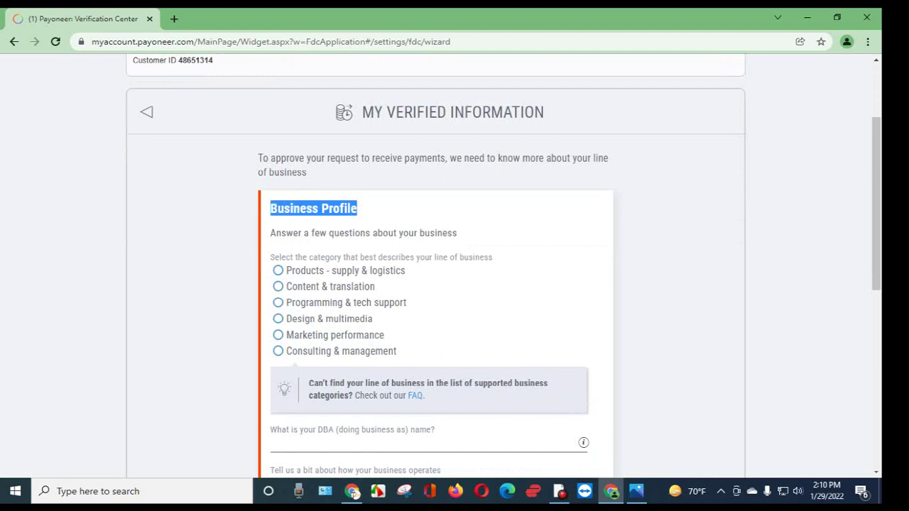
scroll(434, 262, down, 1)
click(434, 262)
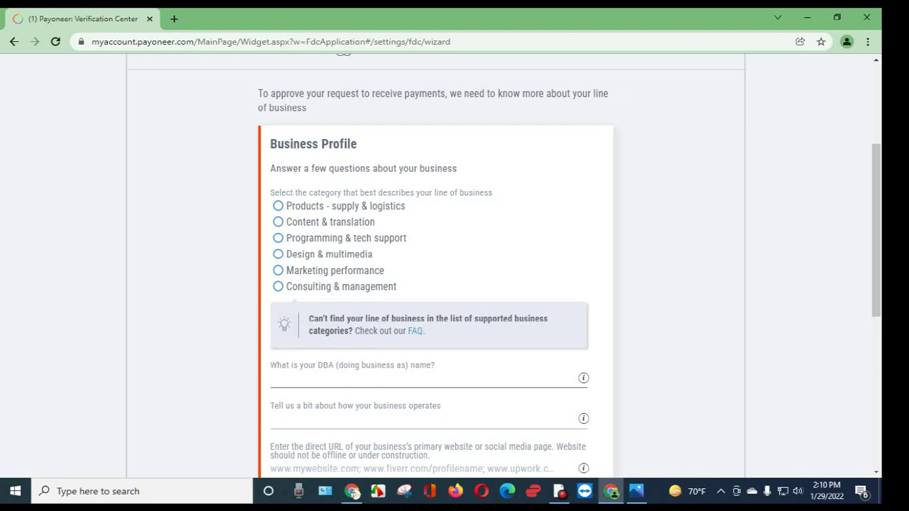
- Choose Marketing performance as the line of business and Social media marketing as the category of services provided
scroll(436, 284, down, 1)
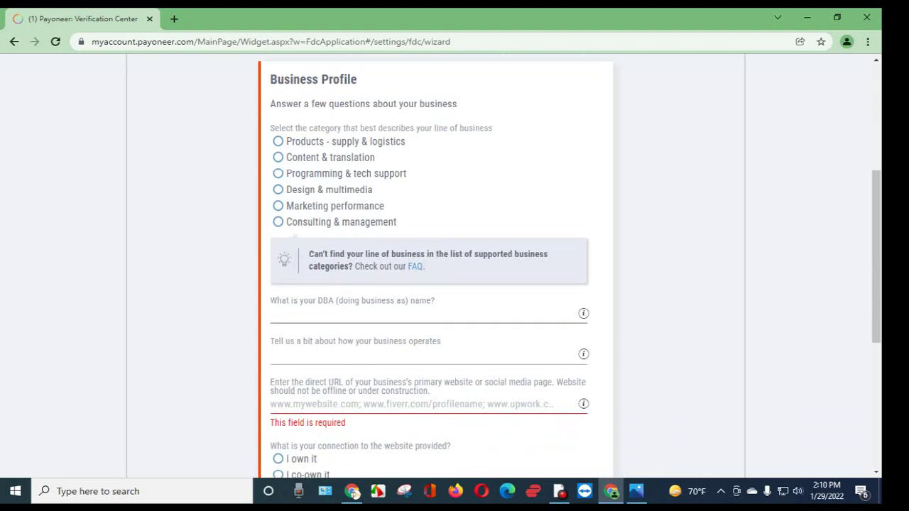
click(278, 206)
scroll(429, 242, down, 2)
click(428, 189)
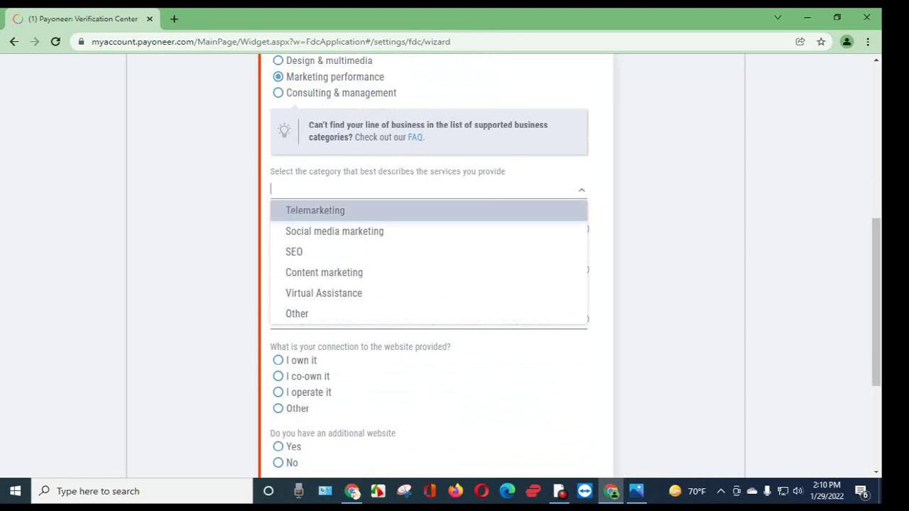
click(334, 232)
click(334, 231)
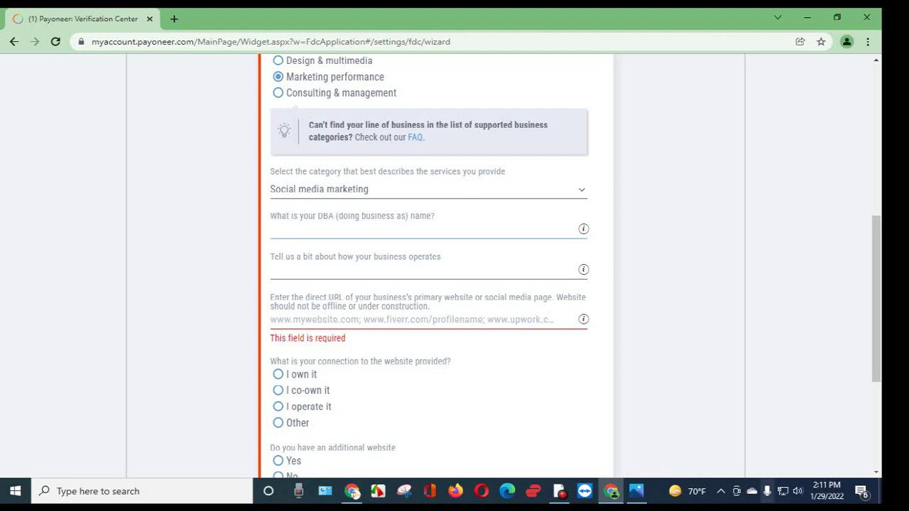
click(353, 491)
click(238, 19)
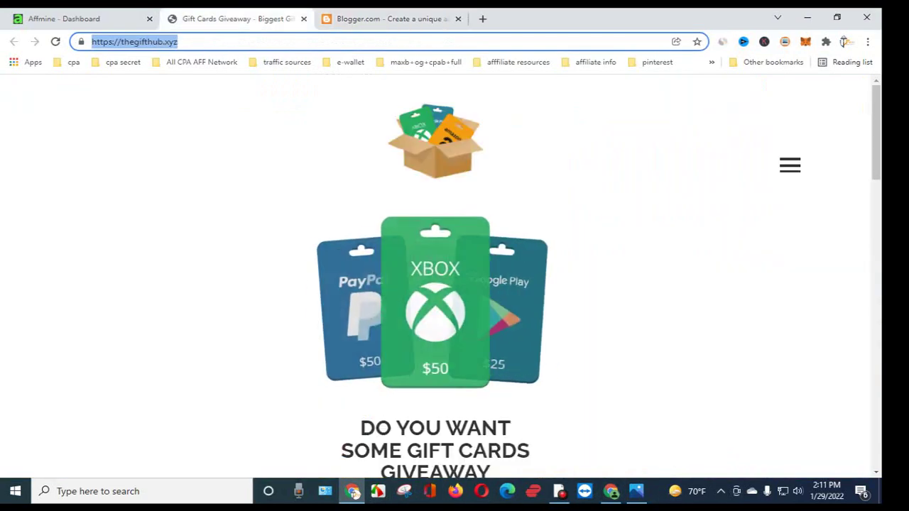
click(176, 41)
key(ctrl+a)
right_click(139, 41)
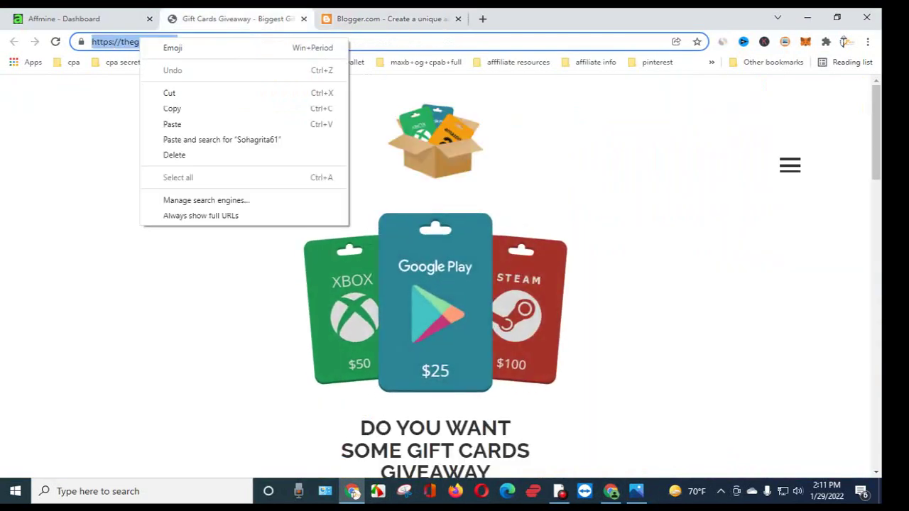
click(170, 108)
click(611, 491)
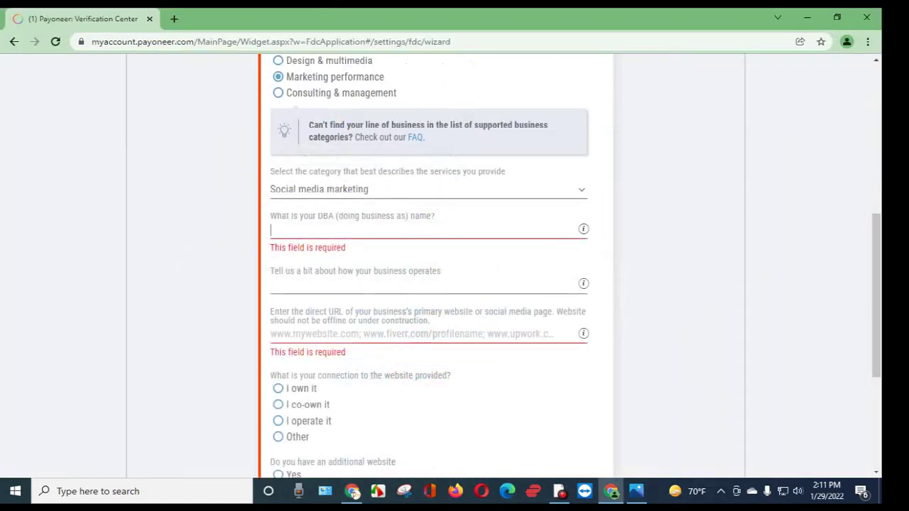
right_click(361, 232)
click(385, 334)
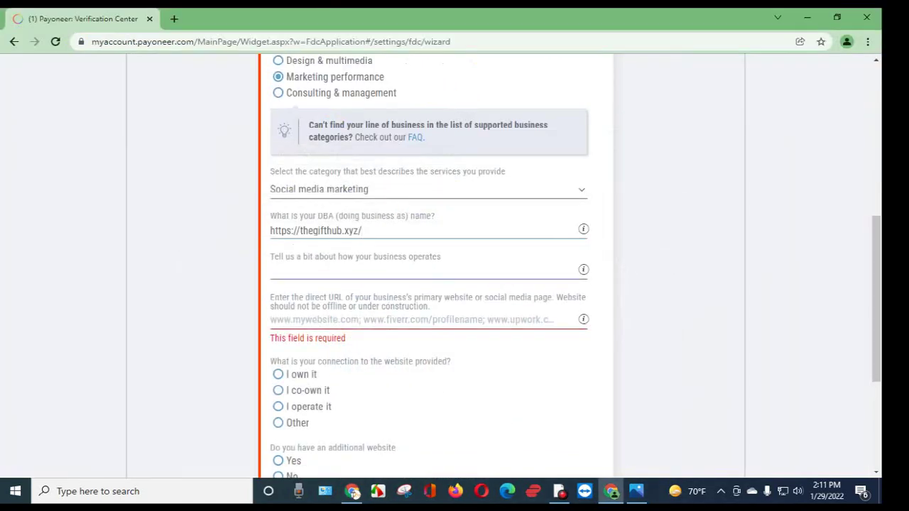
- Trim the pasted address in the DBA name field to just "thegifthub"
key(BackSpace)
key(BackSpace)
key(BackSpace)
key(BackSpace)
key(BackSpace)
key(BackSpace)
text(b)
key(BackSpace)
key(BackSpace)
key(BackSpace)
key(BackSpace)
key(BackSpace)
key(BackSpace)
key(BackSpace)
key(BackSpace)
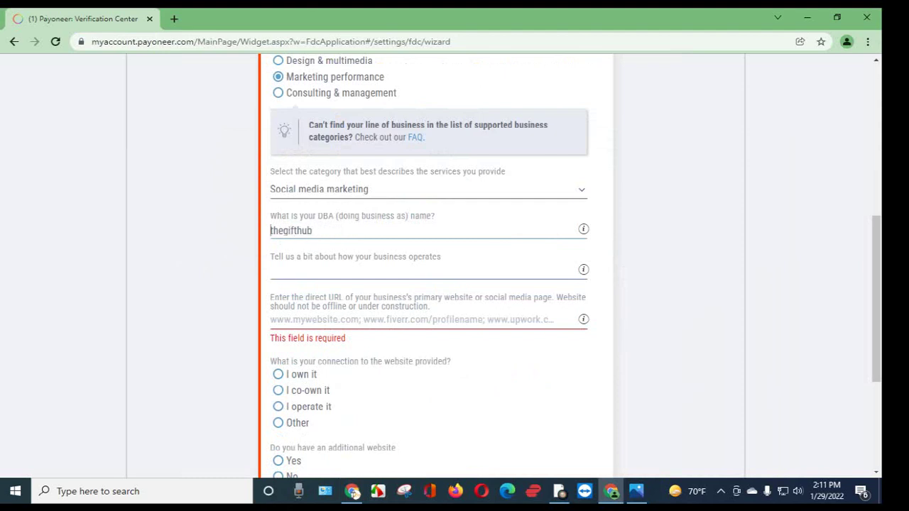
- Begin the description of how the business operates with "I am professional CPA affiliate marketer and working here for 7 years."
click(273, 271)
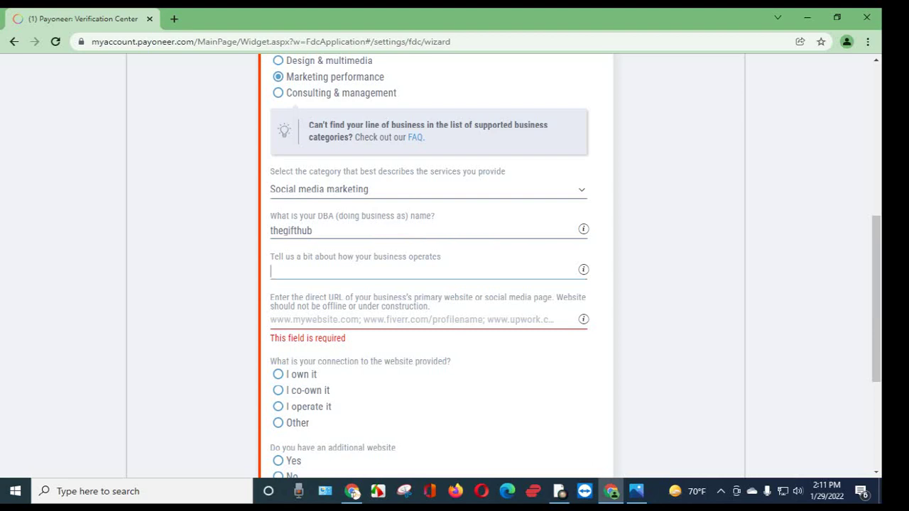
text(d)
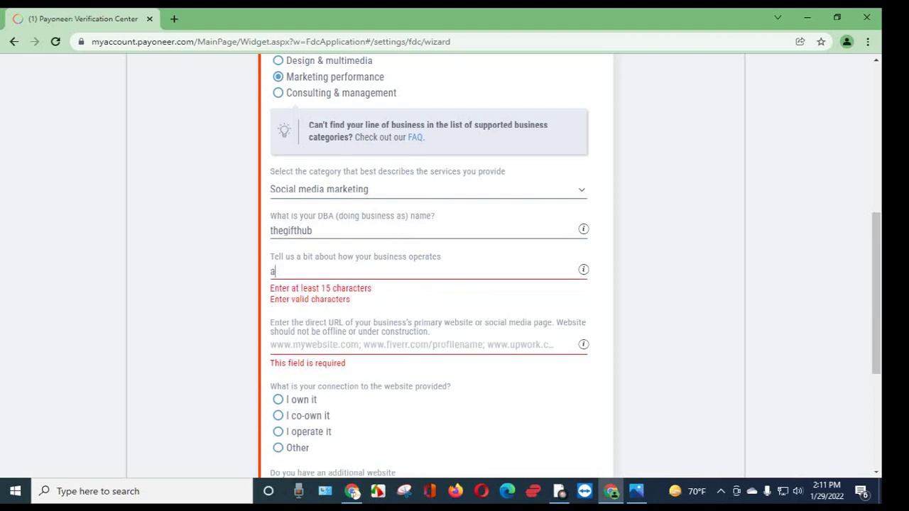
key(BackSpace)
text(I AM)
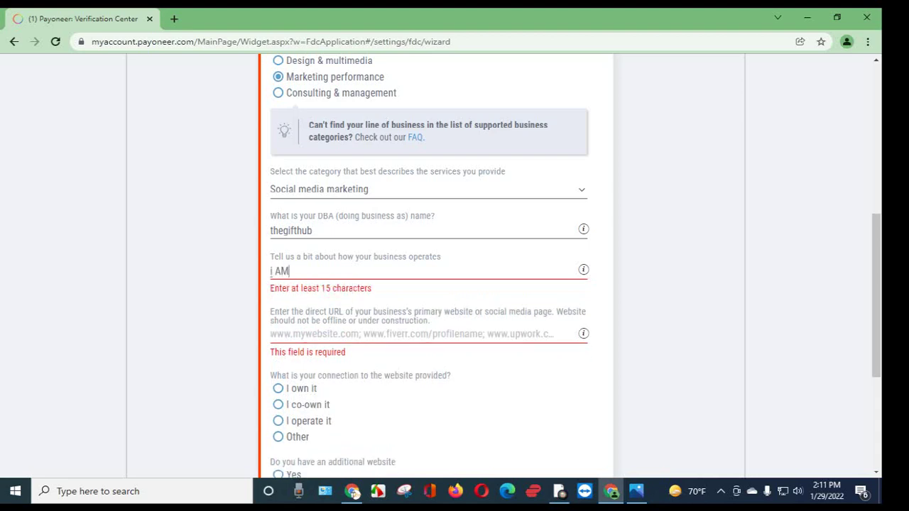
key(BackSpace)
key(BackSpace)
key(BackSpace)
key(BackSpace)
text(I)
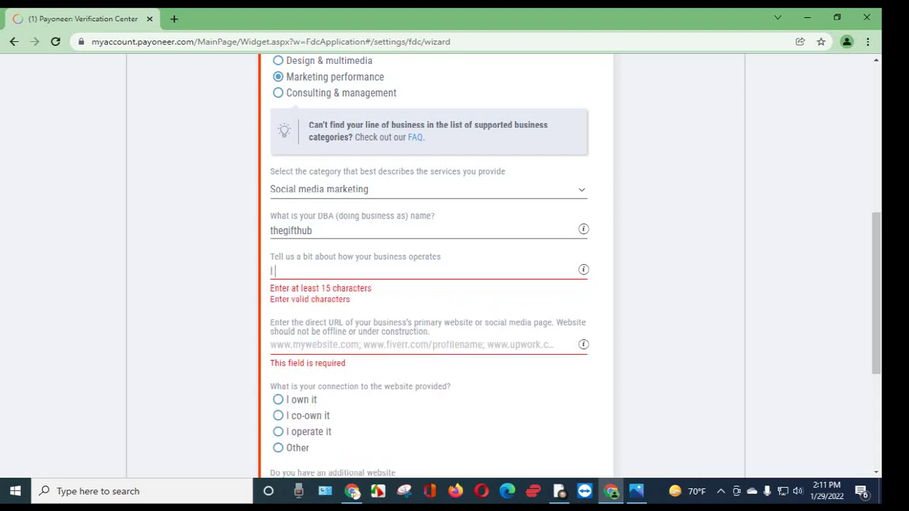
text( am profe)
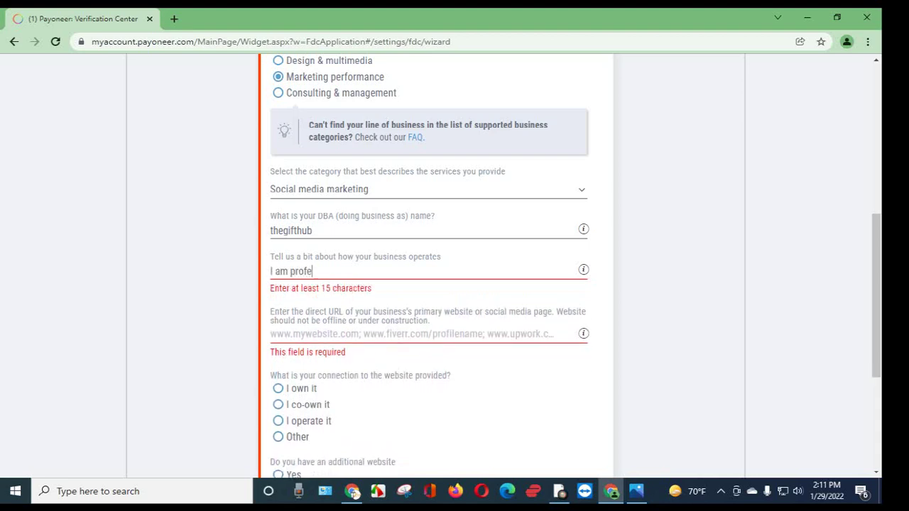
text(ssional CP)
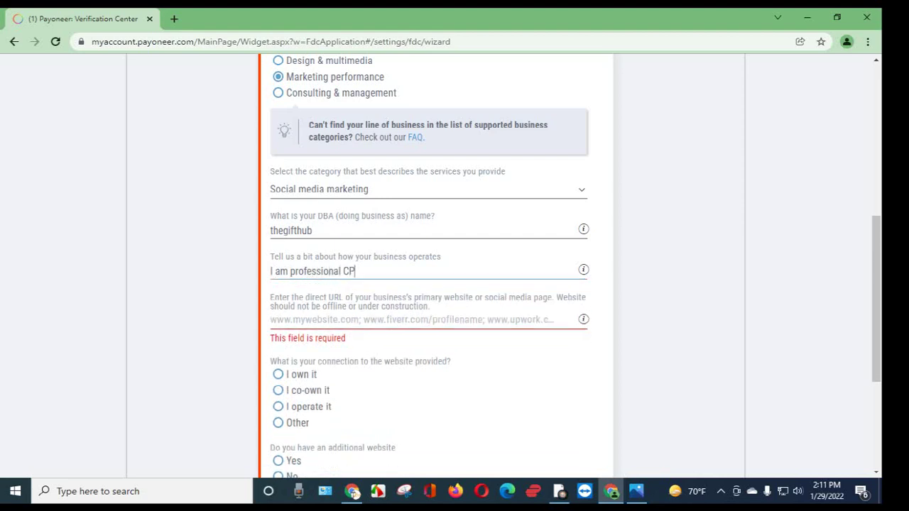
text(A affiliate marke)
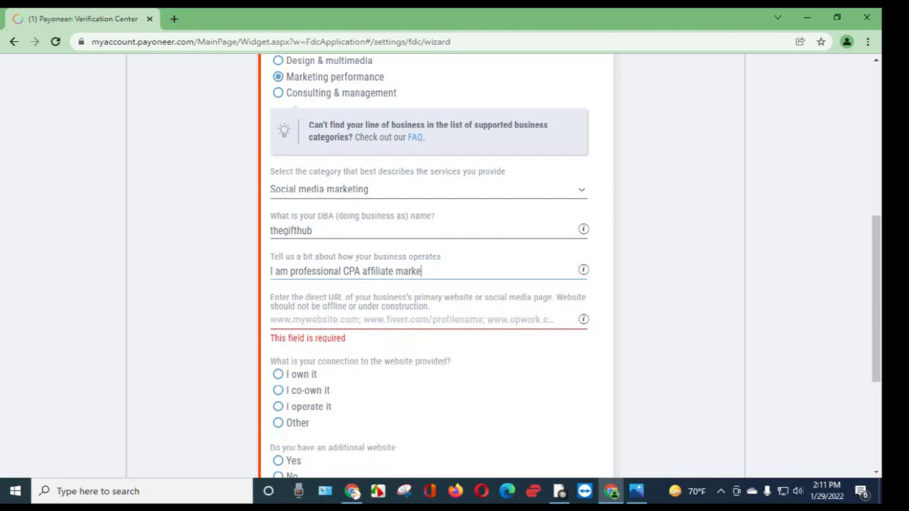
text(ter and working her)
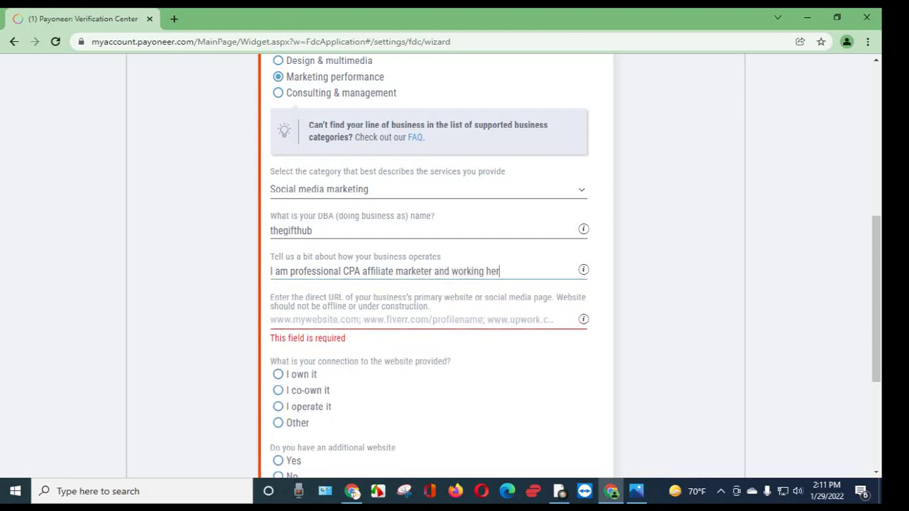
text(e for 7 years. I)
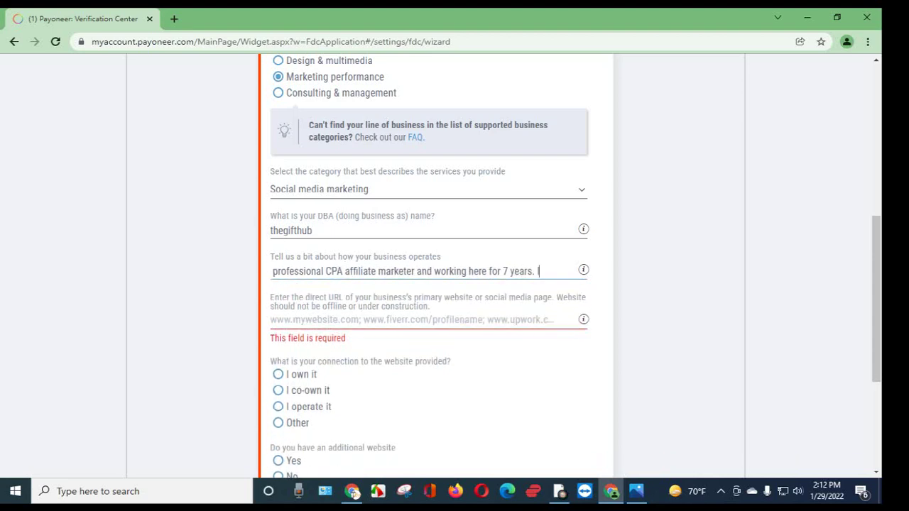
- Continue the business description with "I promote offers from other network and get commission as an affiliate."
text( promote of)
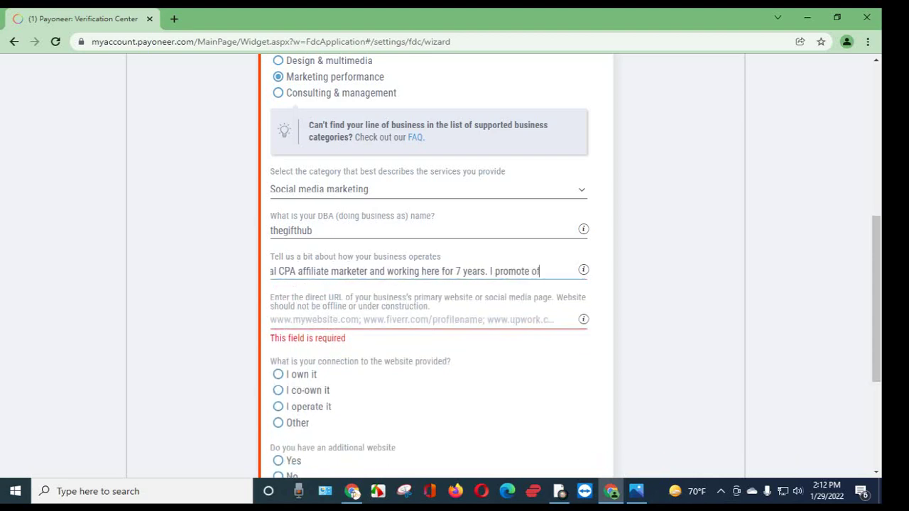
text(fers from )
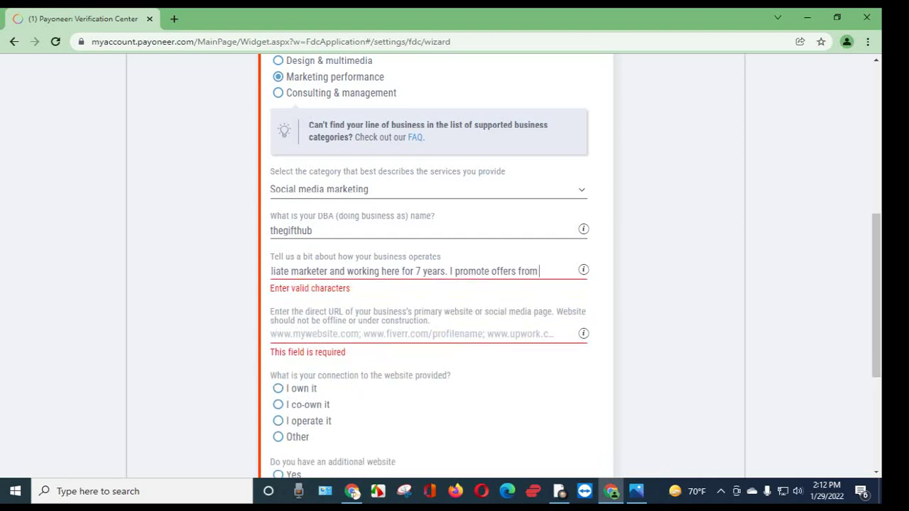
text(other network)
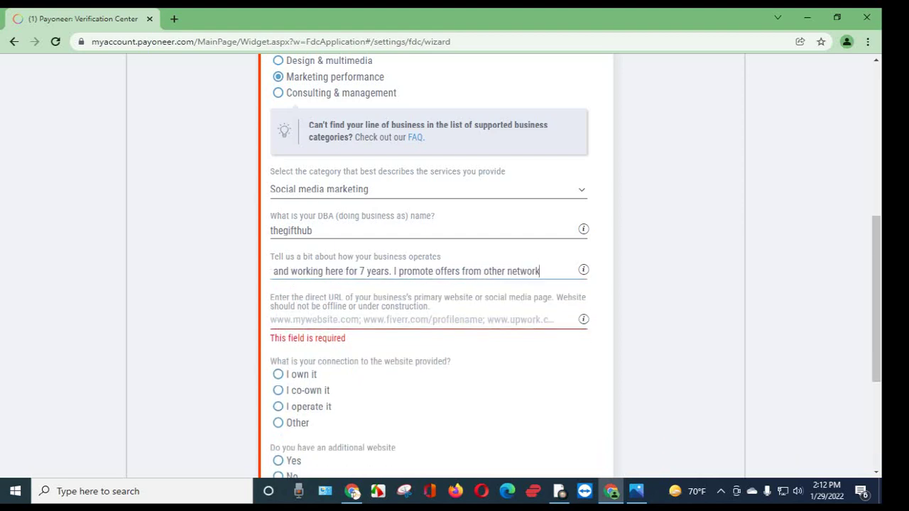
text( abr)
key(BackSpace)
key(BackSpace)
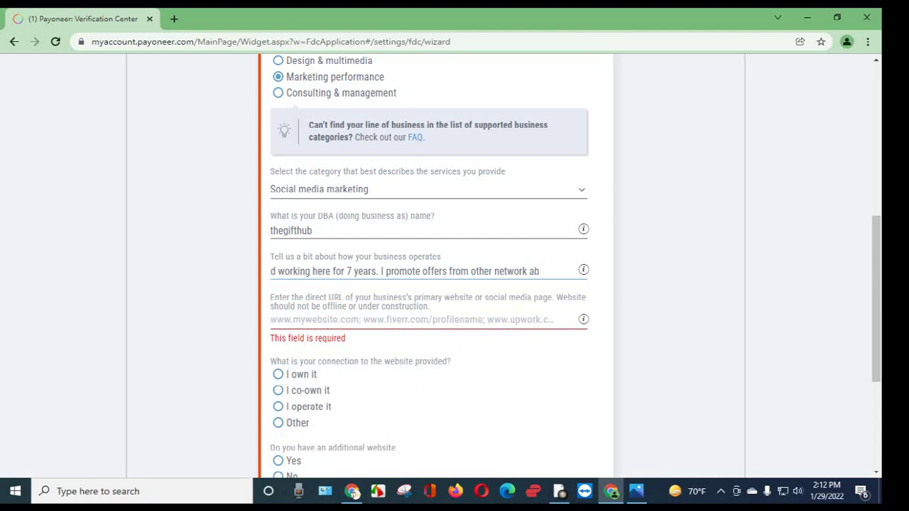
text(nd get c)
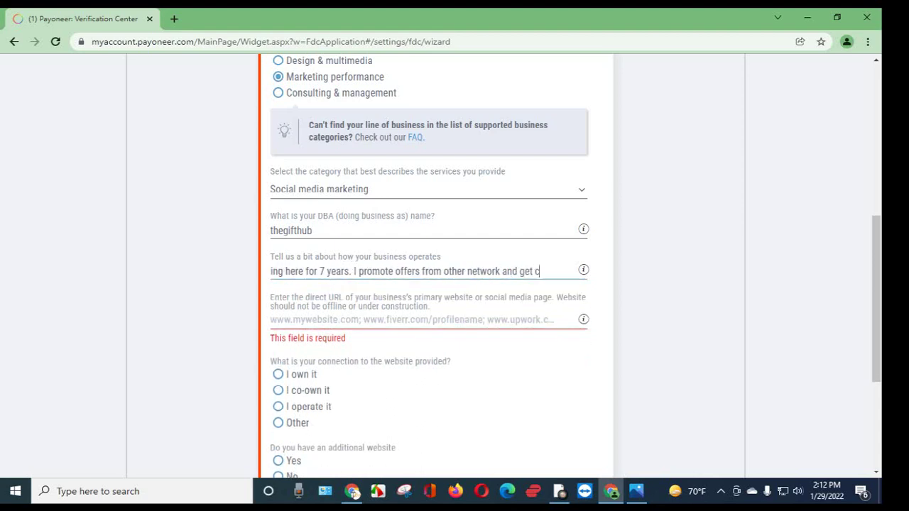
text(ommission as)
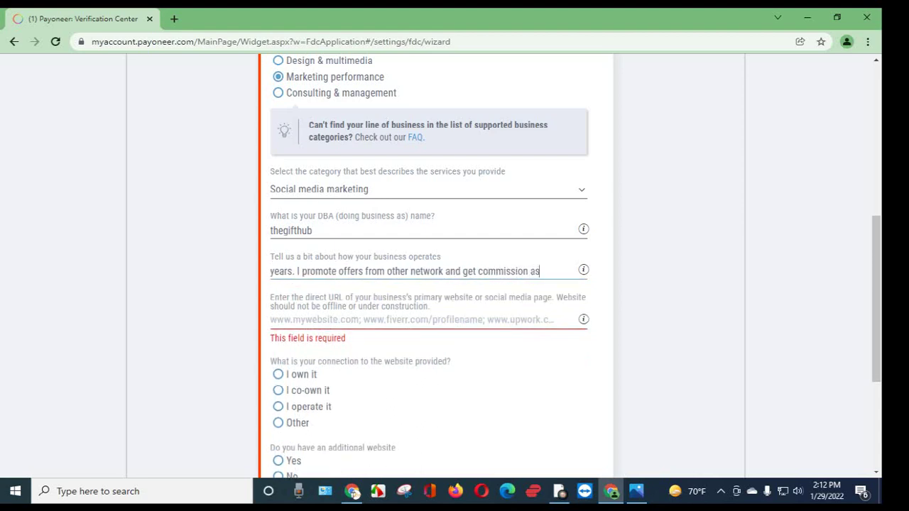
text( an affiliate)
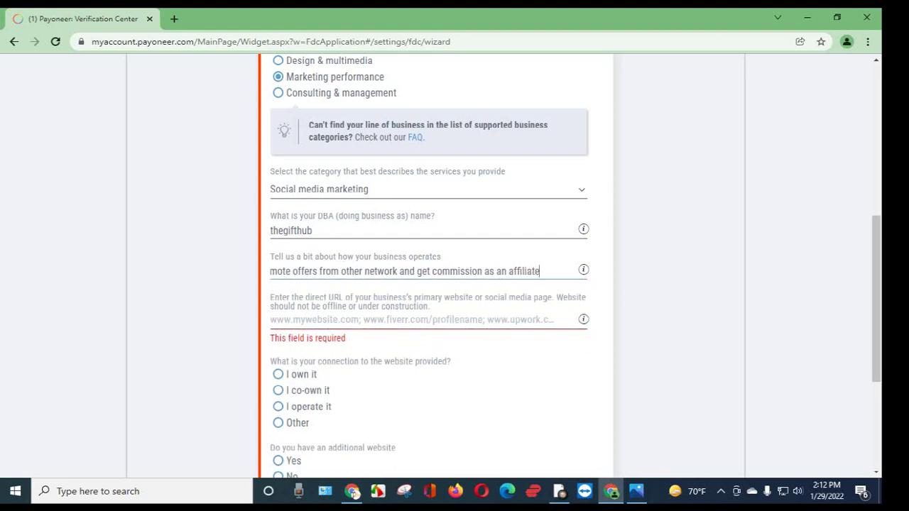
text(.)
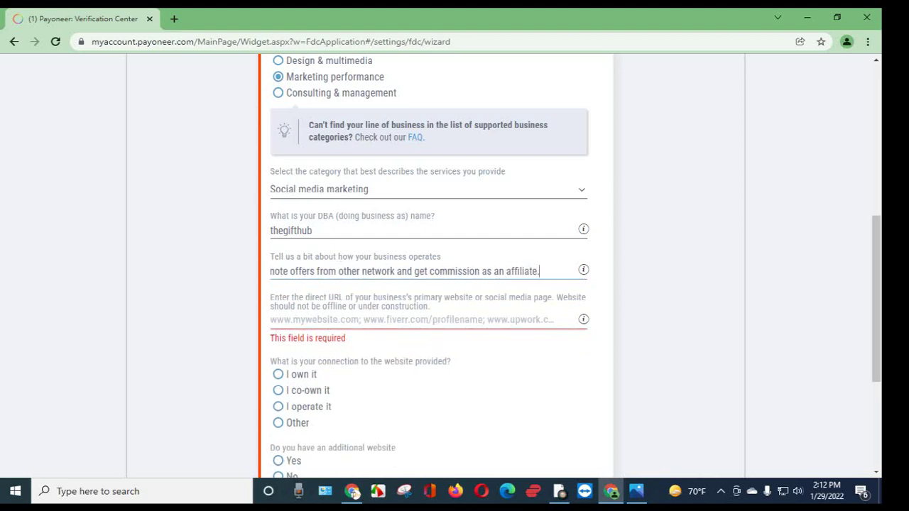
- Reread the business description from start to end to check its wording
drag(541, 272, 264, 271)
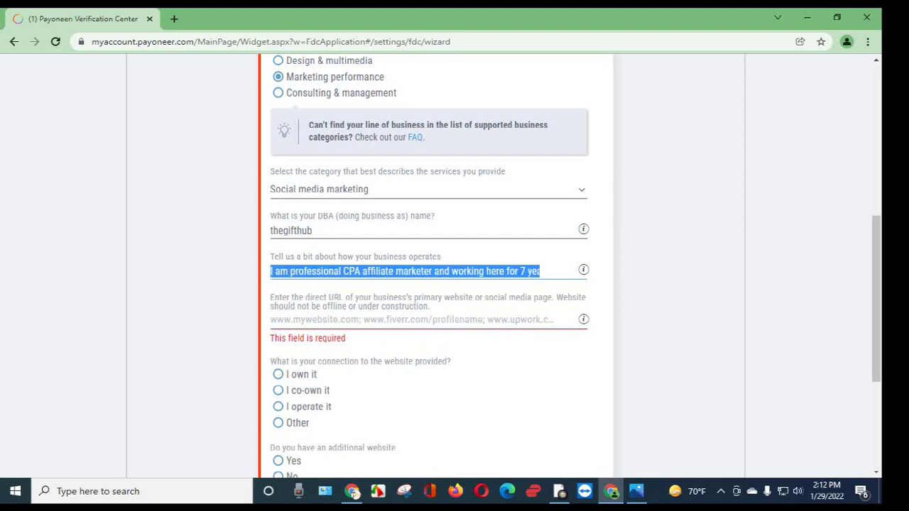
click(329, 271)
drag(362, 271, 547, 271)
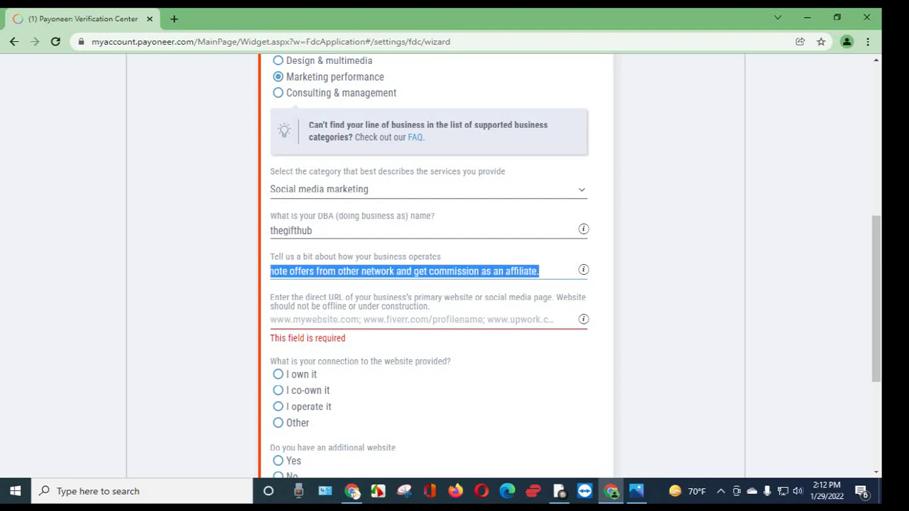
click(407, 272)
drag(384, 271, 273, 271)
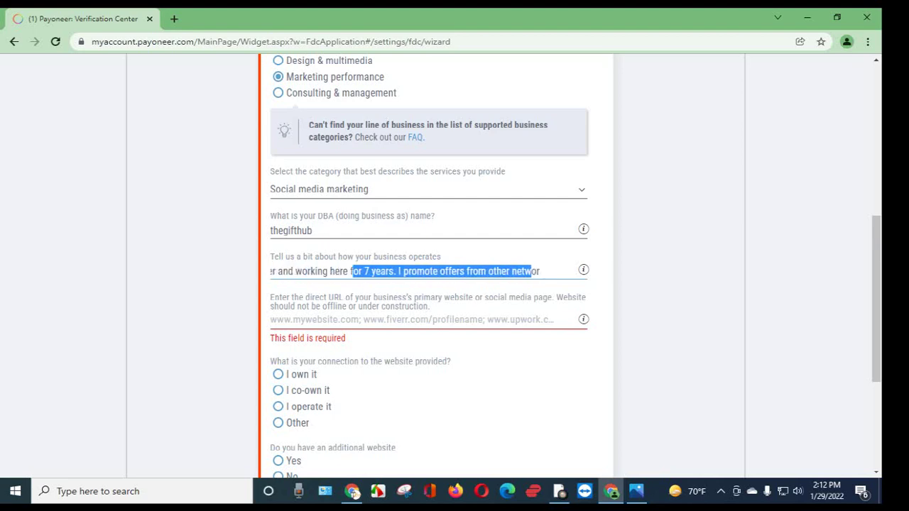
click(389, 271)
drag(400, 271, 521, 271)
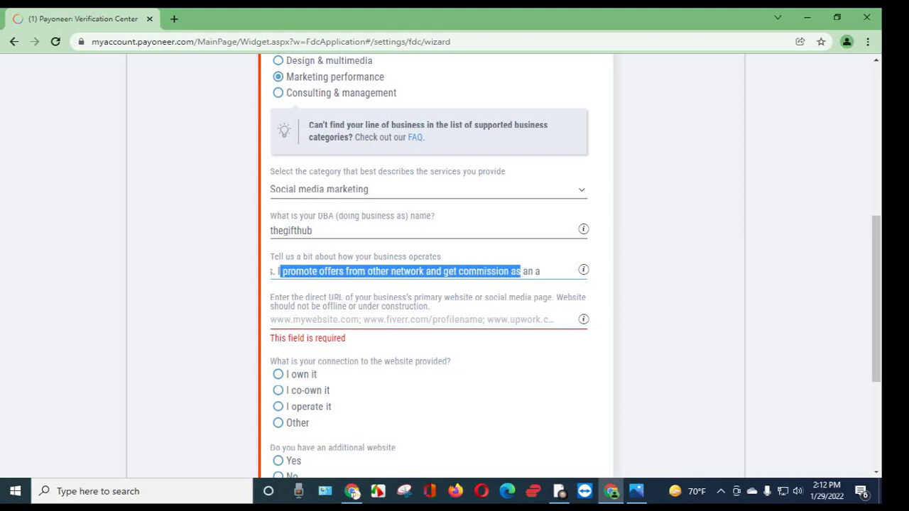
click(497, 387)
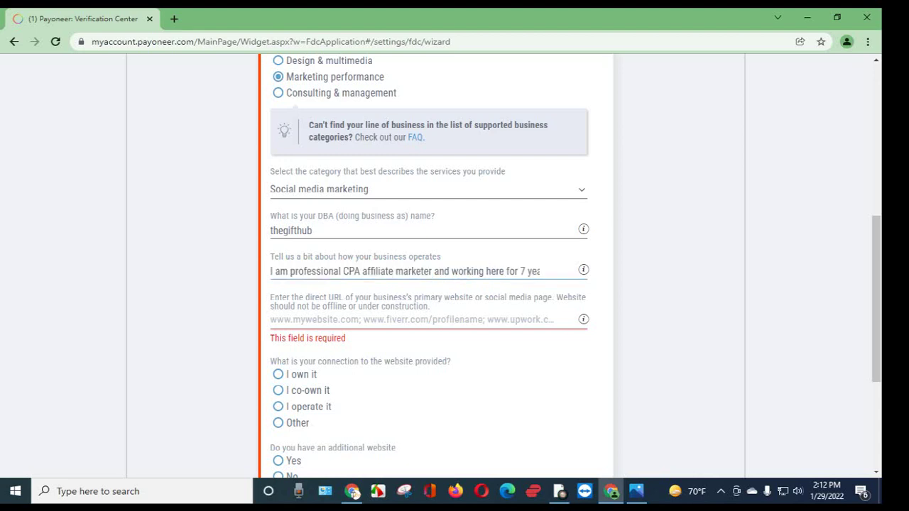
- Correct "network" to "networks" in the description of how the business operates, and check the text again
key(ctrl+a)
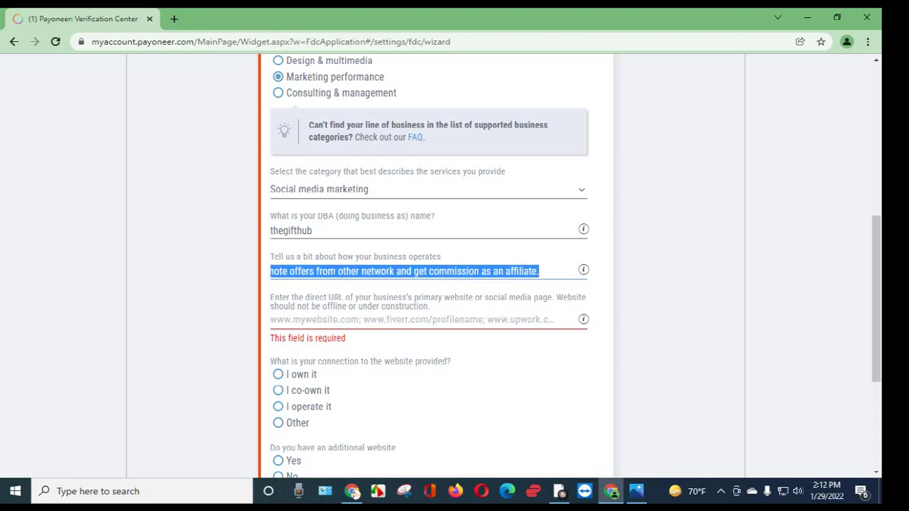
click(396, 271)
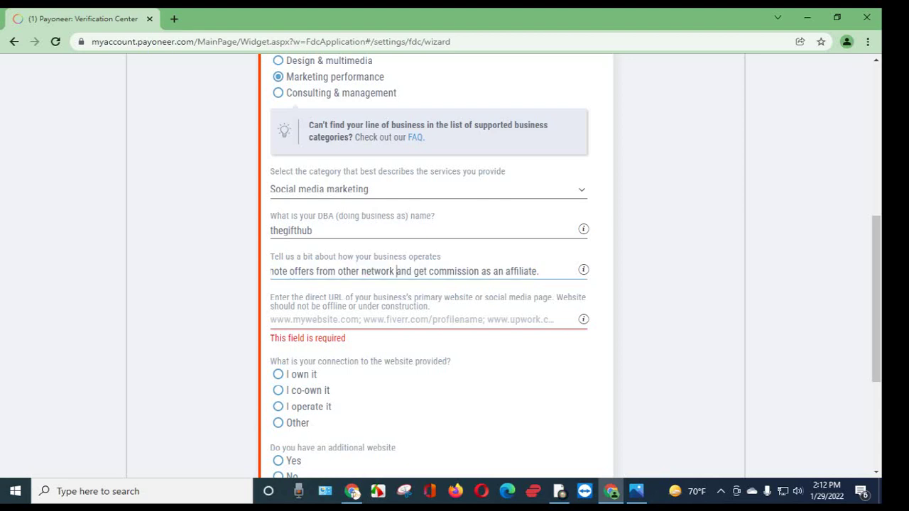
text(s)
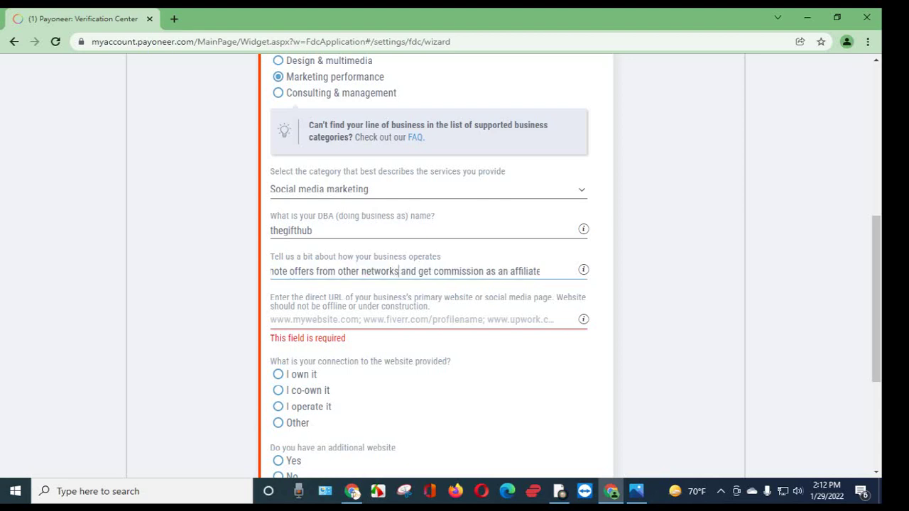
drag(543, 272, 517, 271)
click(412, 320)
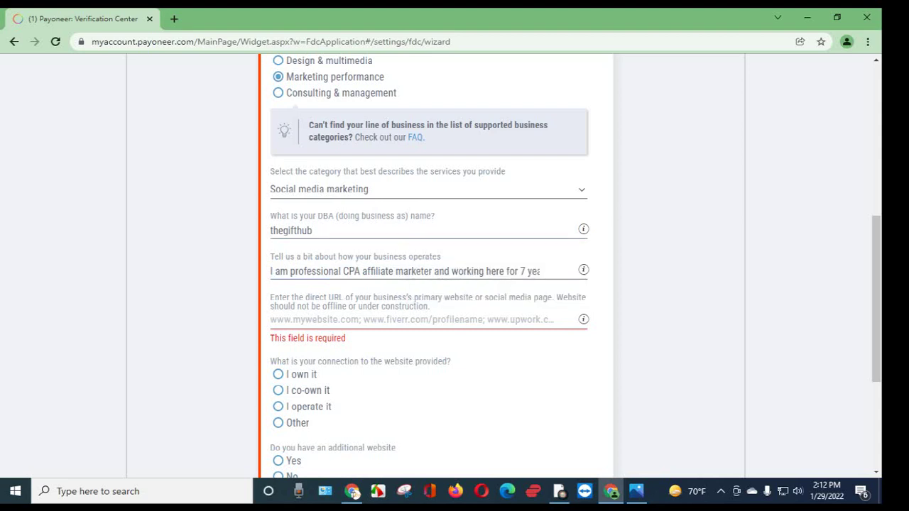
drag(423, 272, 271, 271)
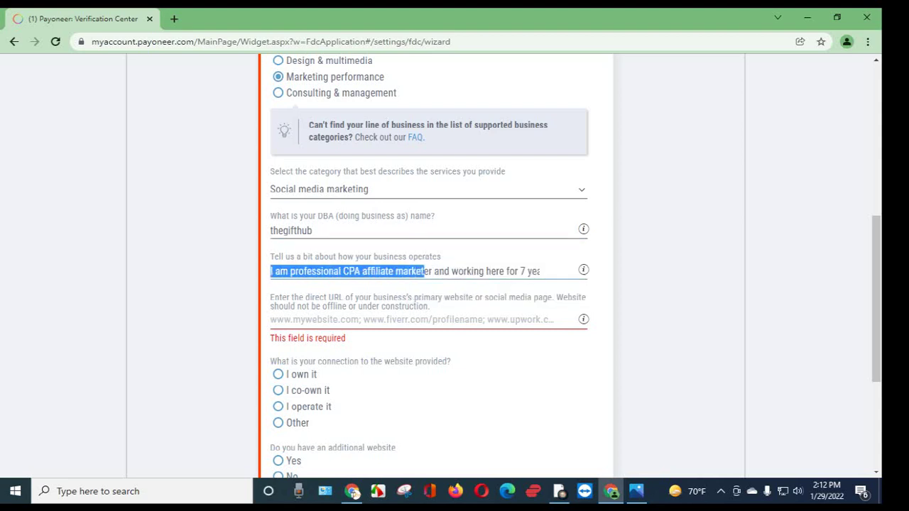
triple_click(379, 272)
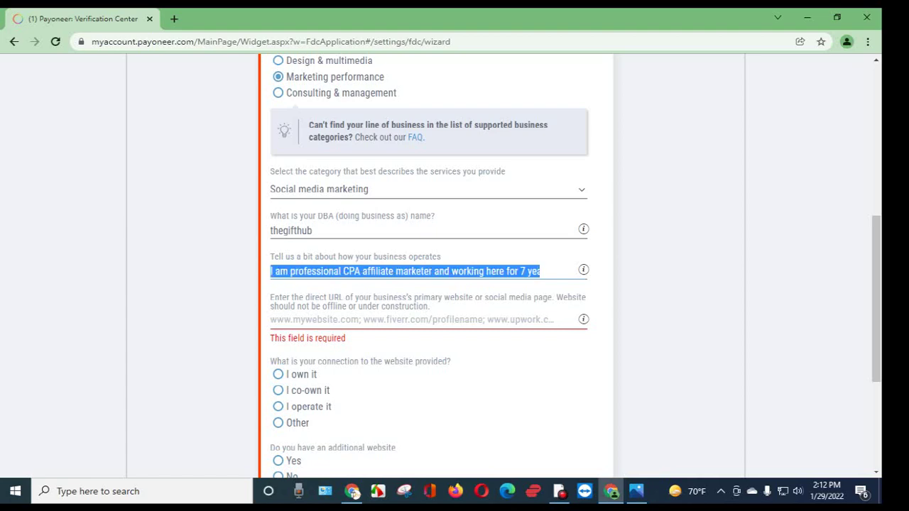
click(352, 492)
right_click(190, 42)
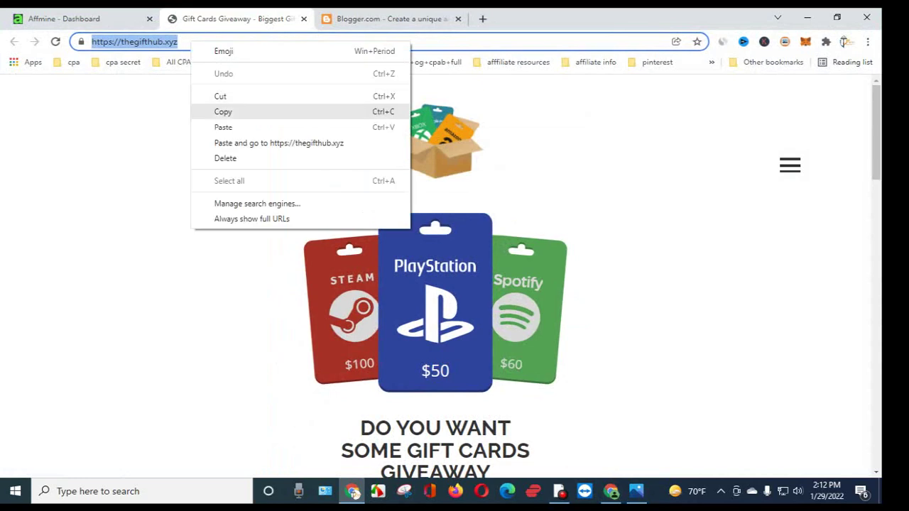
click(223, 112)
click(611, 491)
click(412, 320)
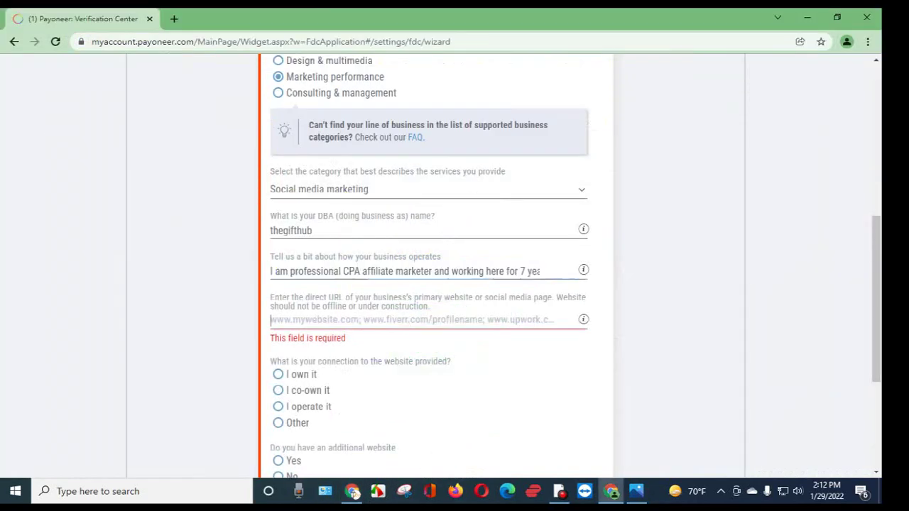
right_click(366, 321)
click(387, 218)
- Set the connection to the website to "I own it" and answer No to having an additional website
scroll(387, 218, down, 2)
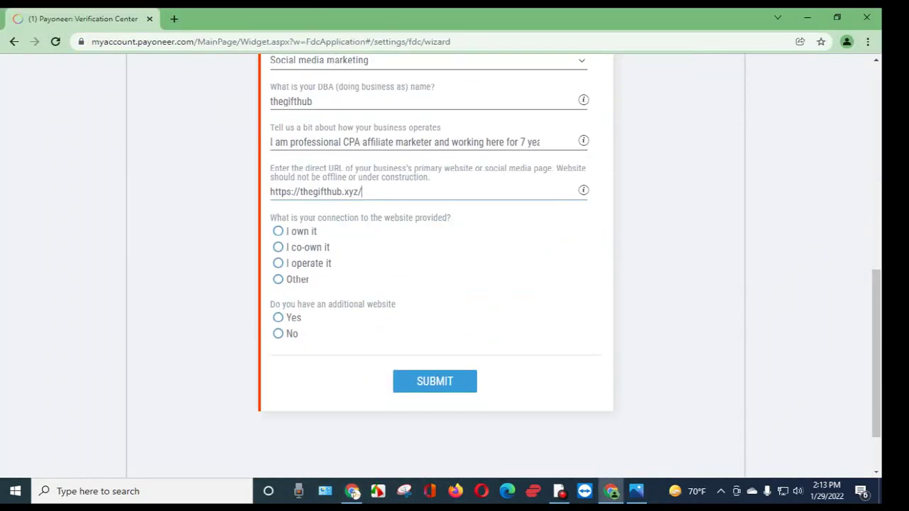
click(278, 232)
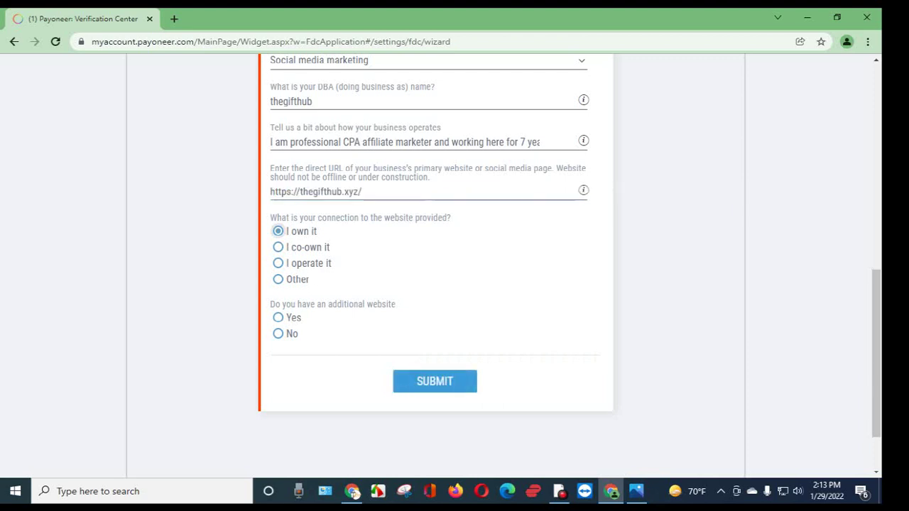
mouse_move(583, 190)
click(278, 317)
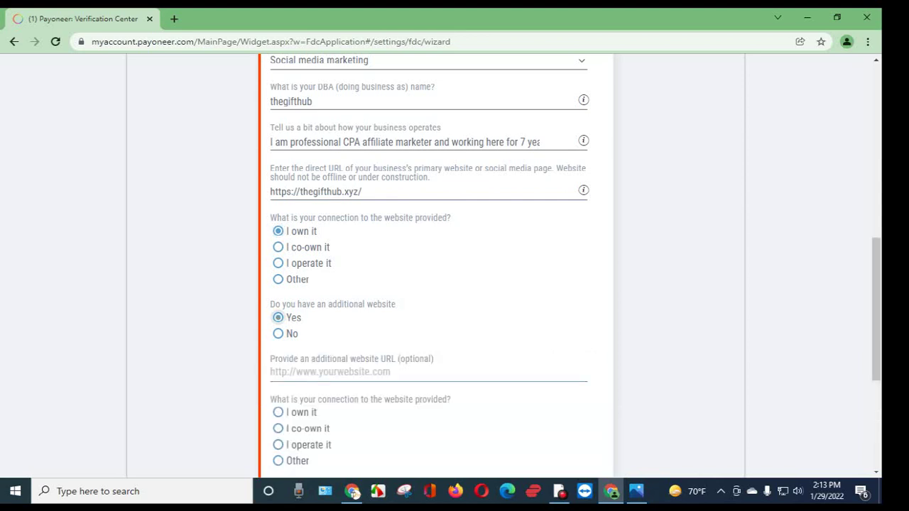
scroll(434, 284, down, 3)
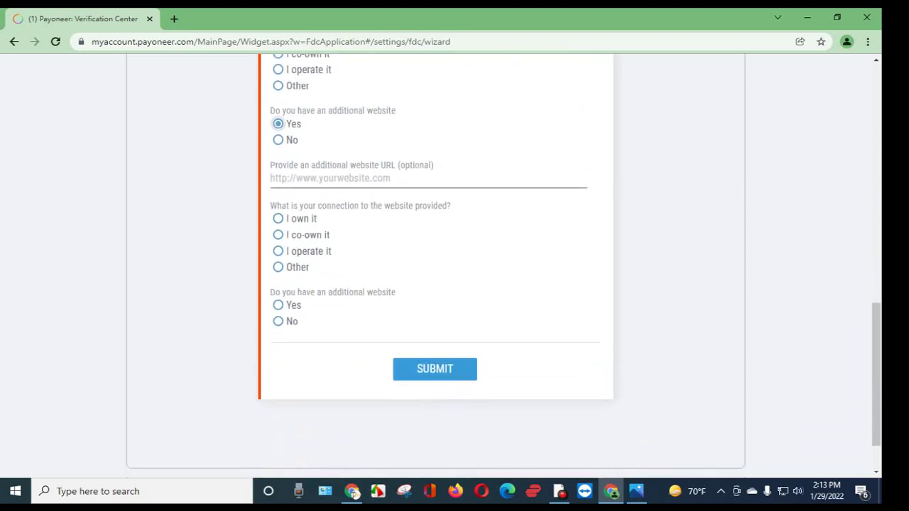
click(277, 205)
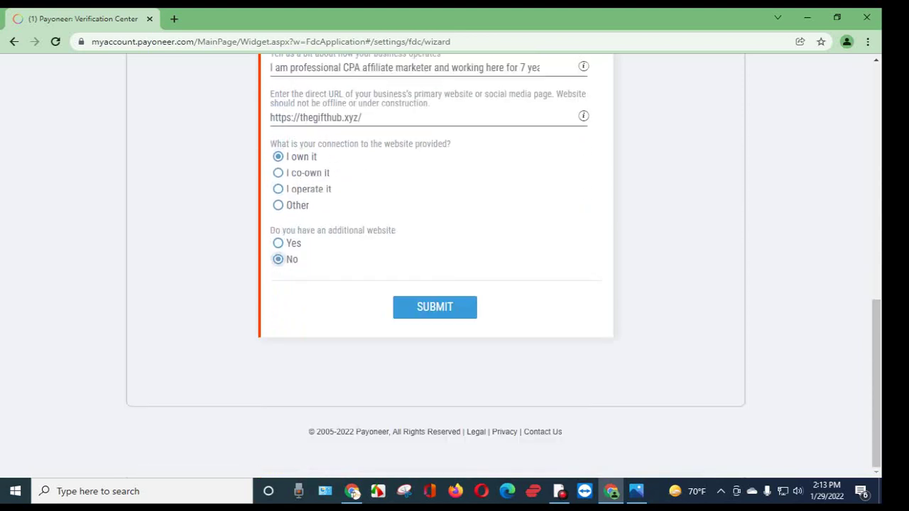
- Submit the business profile form and open the Global payment service questionnaire from the additional required actions
click(434, 307)
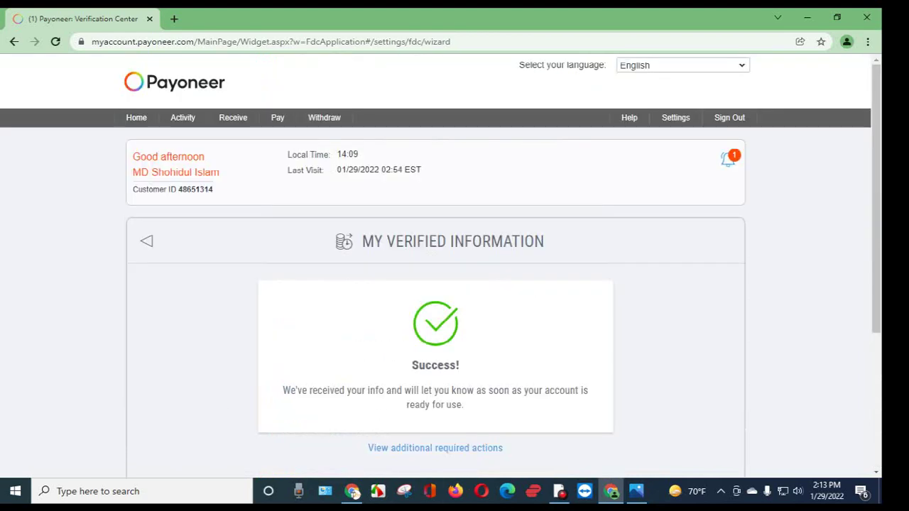
click(435, 448)
scroll(435, 284, down, 2)
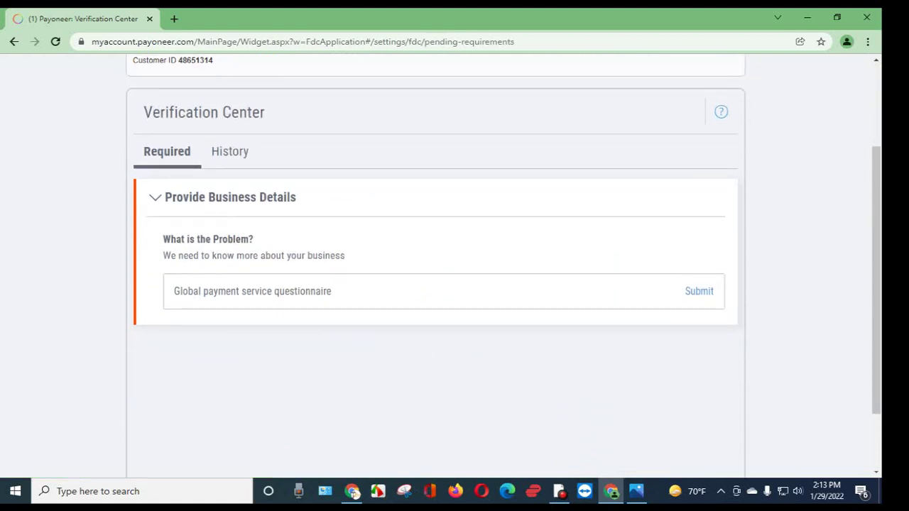
click(699, 291)
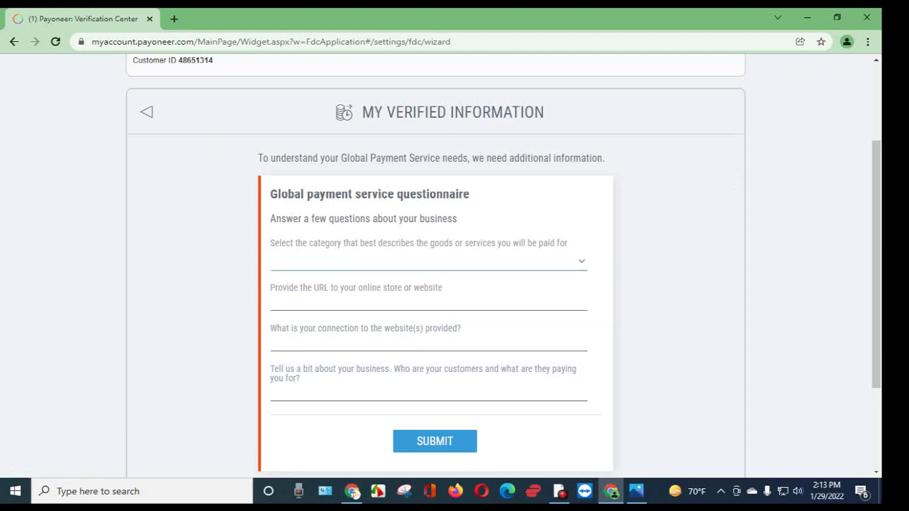
- Choose Sales & marketing as the category of goods or services and Social media as the service provided
click(580, 261)
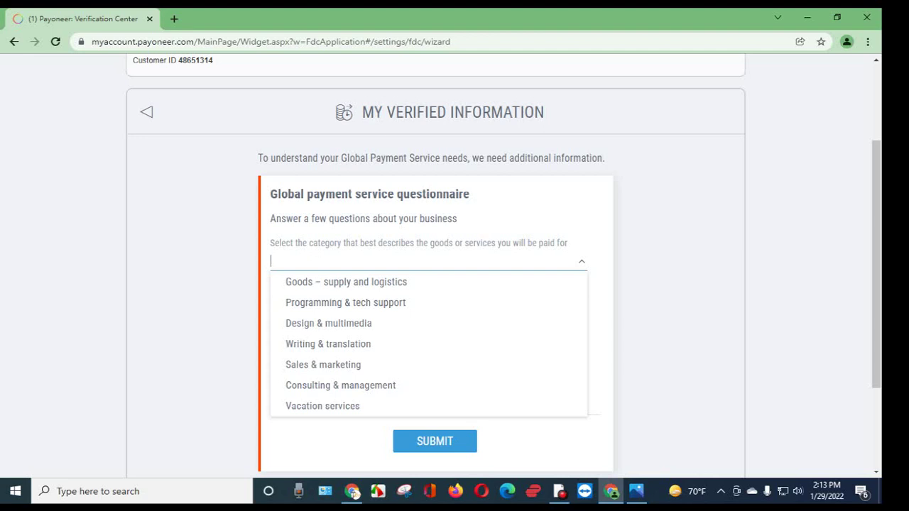
key(Down)
key(Down)
key(Down)
key(Down)
key(Down)
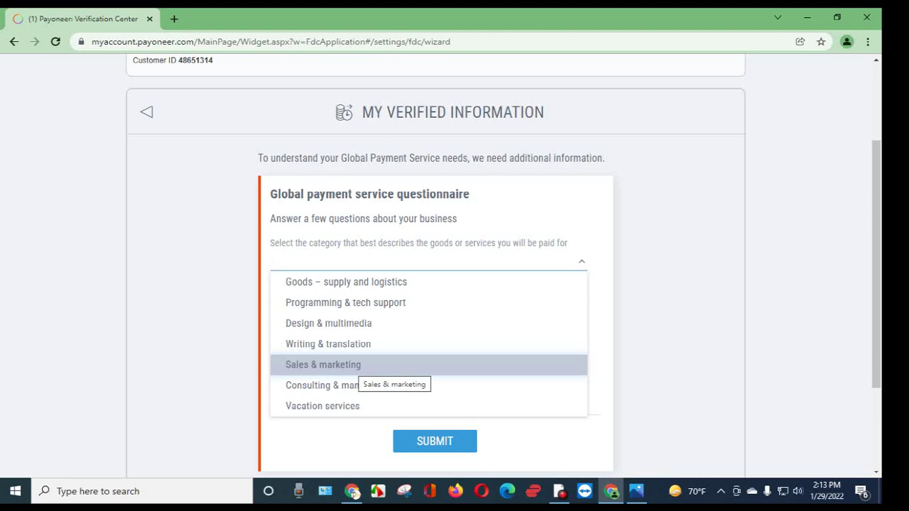
click(341, 365)
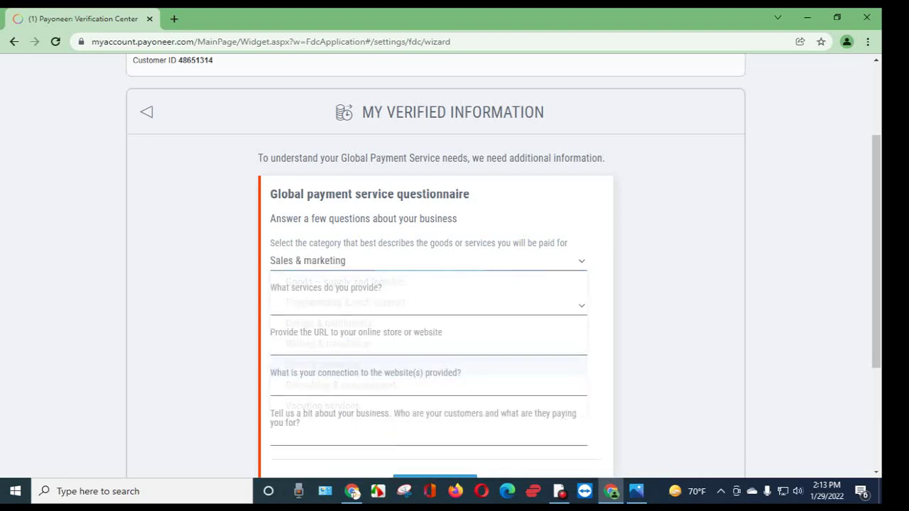
click(428, 306)
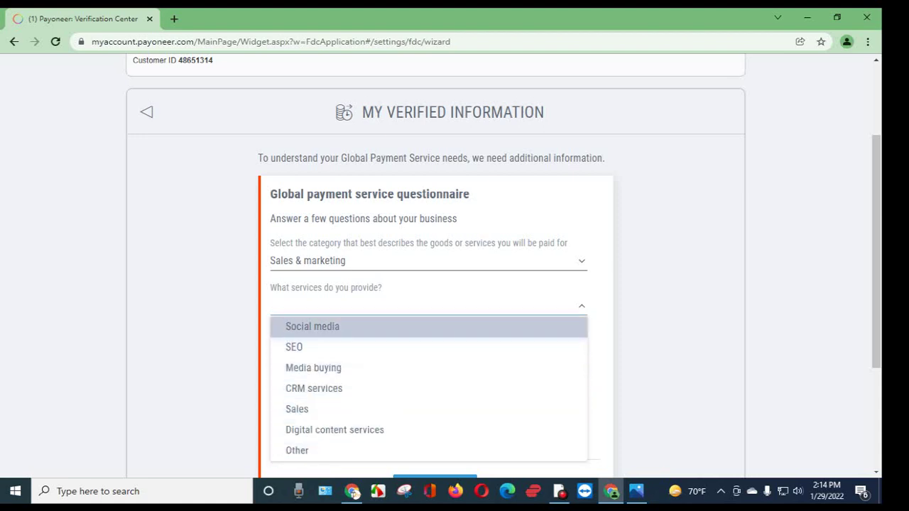
click(312, 326)
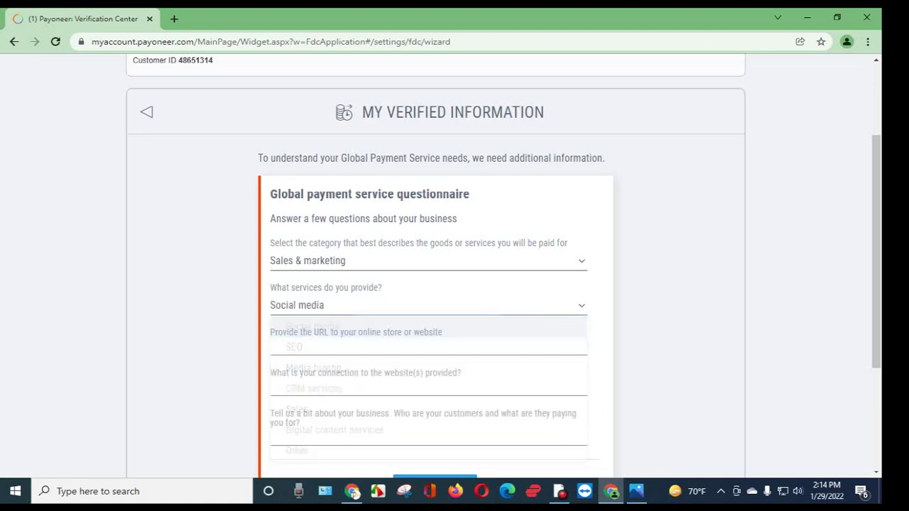
click(313, 347)
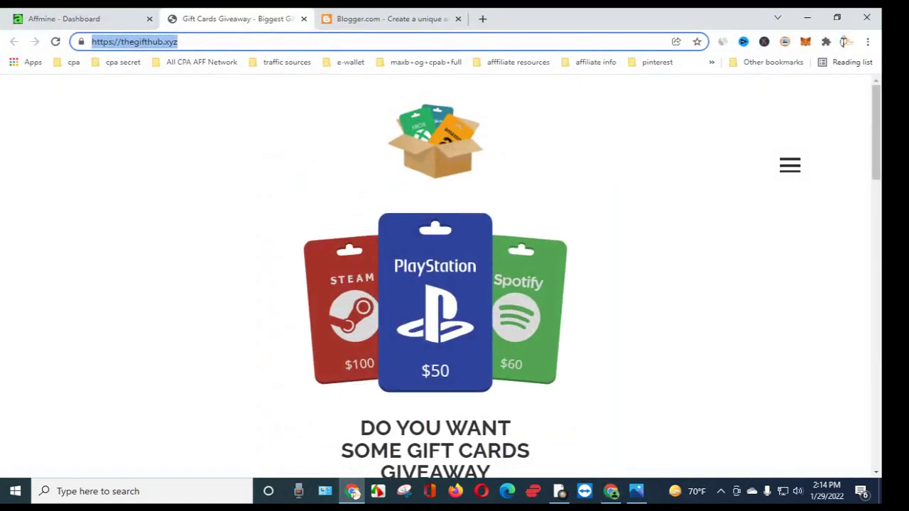
right_click(133, 41)
click(163, 115)
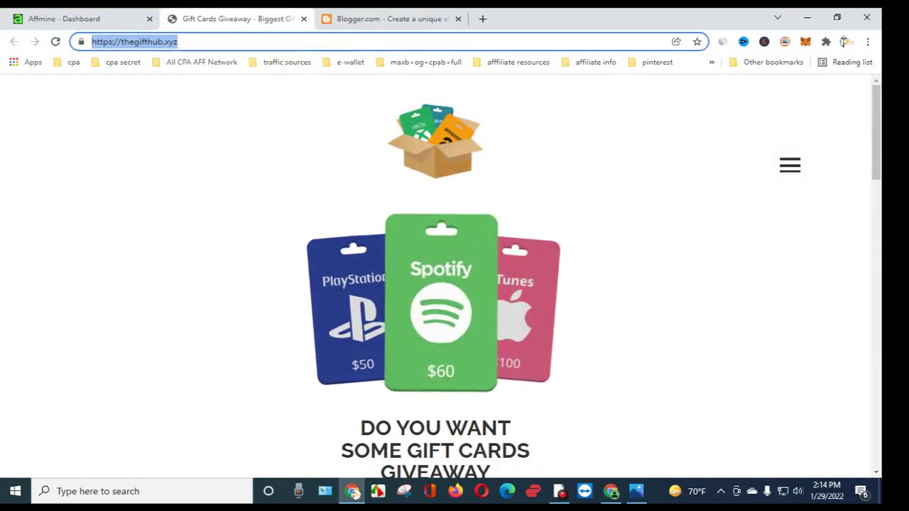
key(alt+Tab)
right_click(303, 351)
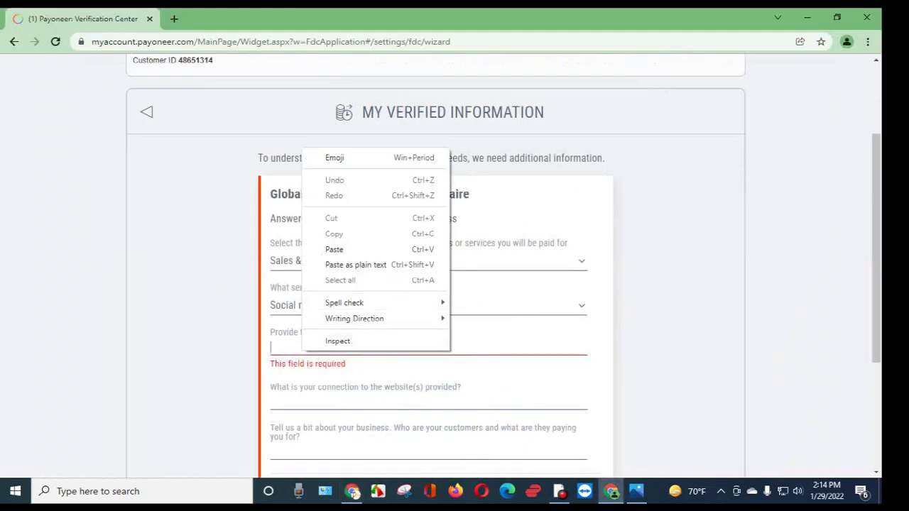
click(319, 249)
- Enter "Owner" as the connection to the provided website in the Global payment service questionnaire
scroll(434, 319, down, 2)
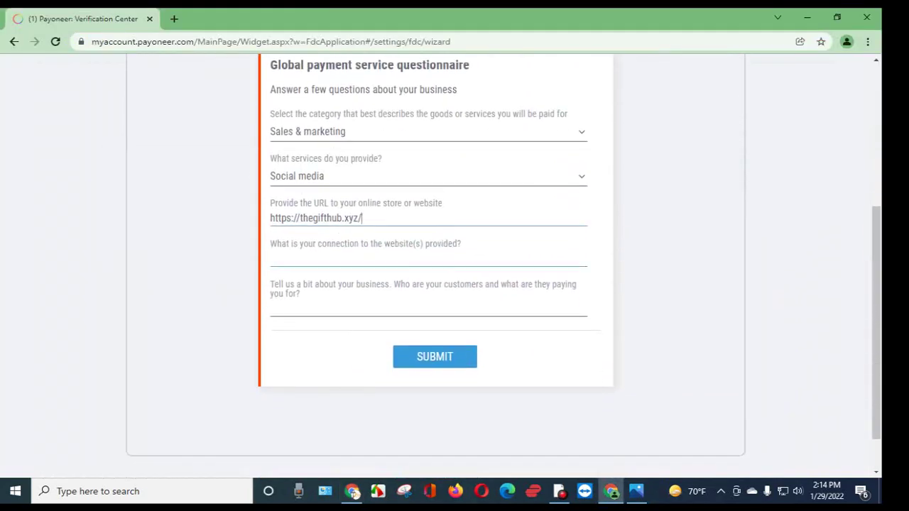
click(284, 259)
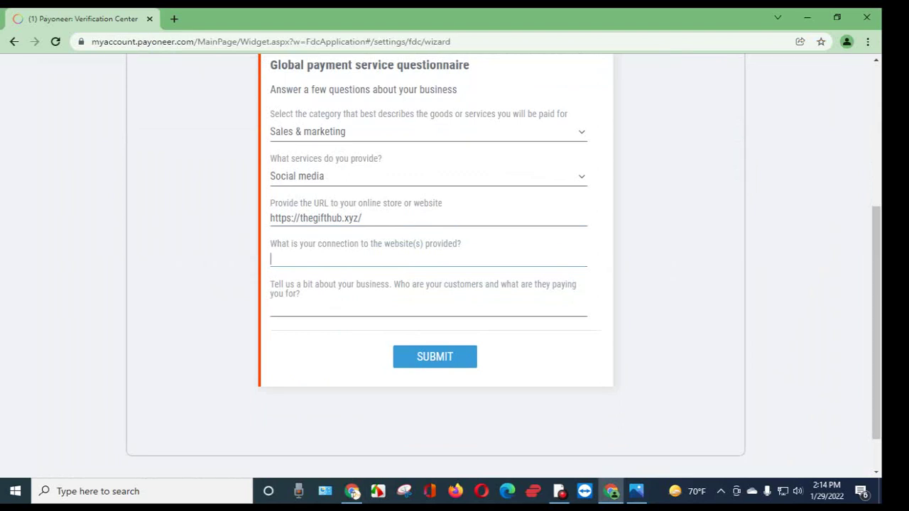
text(Owner)
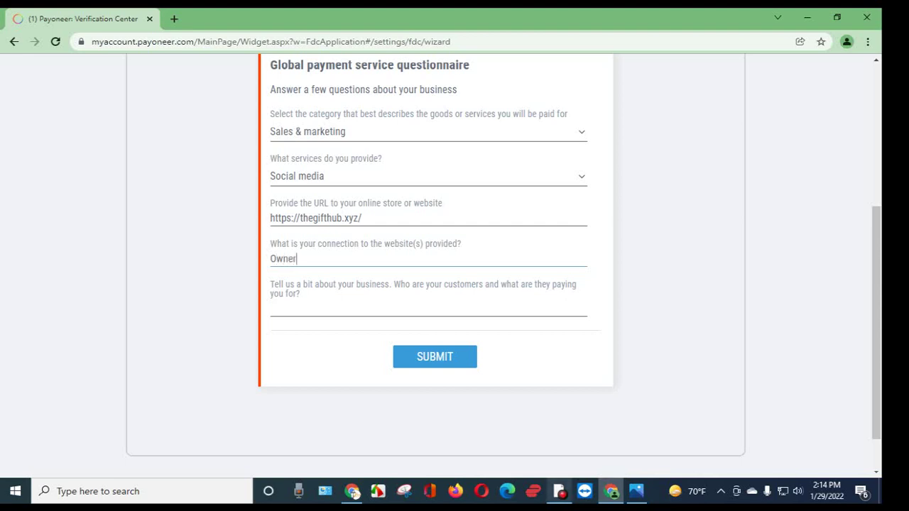
click(560, 491)
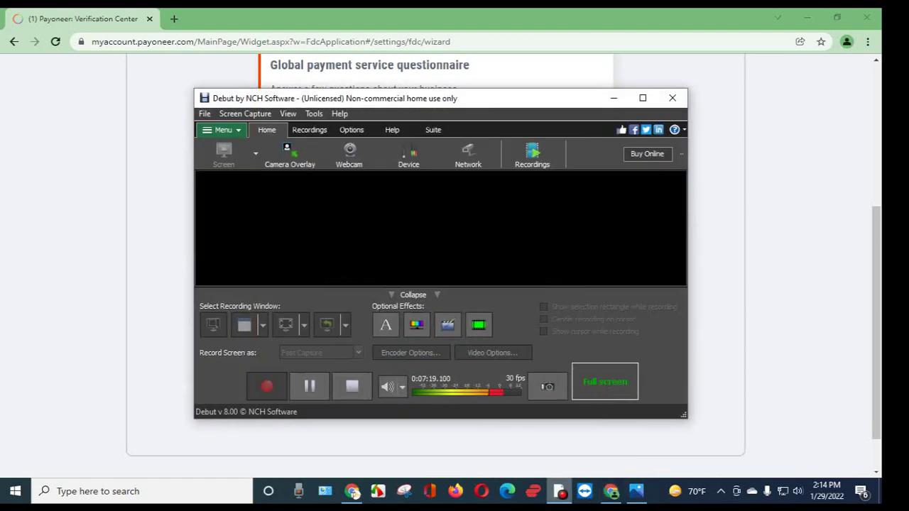
click(559, 491)
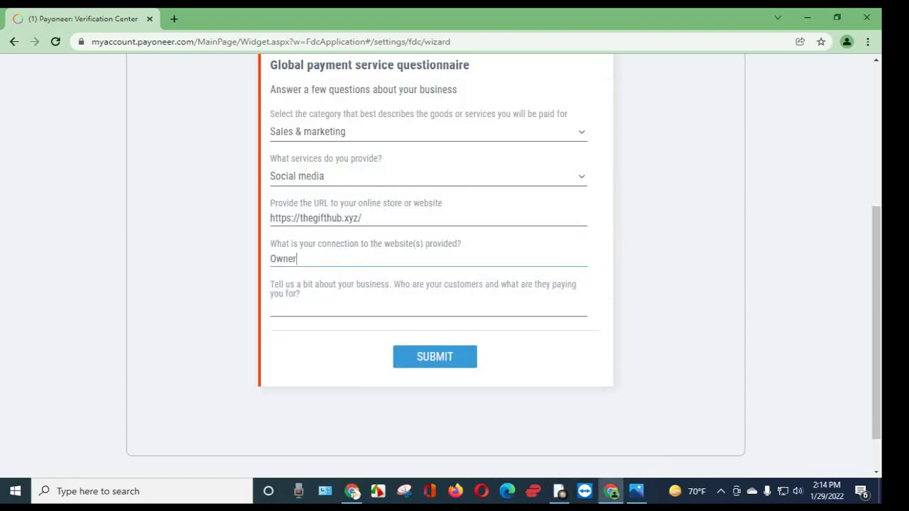
key(shift+Left)
key(shift+Left)
key(shift+Left)
key(shift+Left)
key(shift+Left)
click(245, 261)
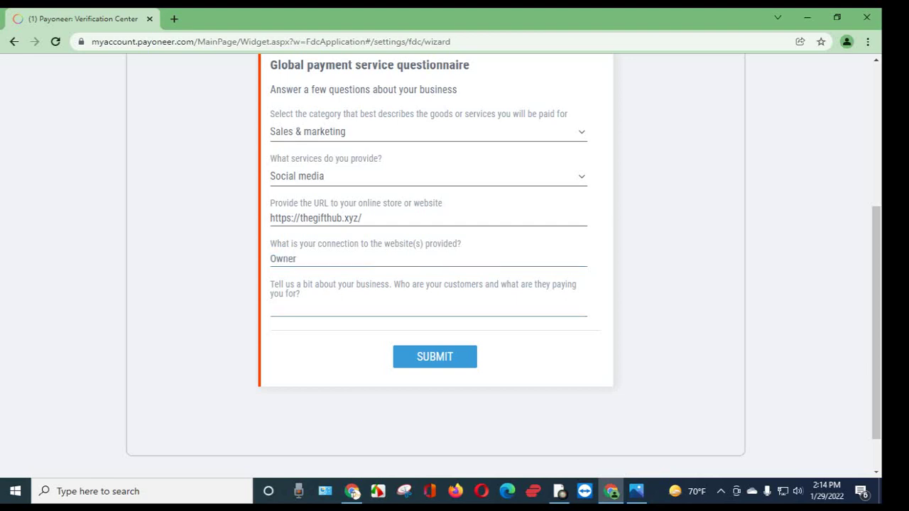
drag(301, 294, 269, 284)
- Start the business description answer with "I am cpa affilioate marketers and working here for last 7 years."
click(280, 308)
scroll(436, 266, up, 4)
text(am cpa affilioate mat)
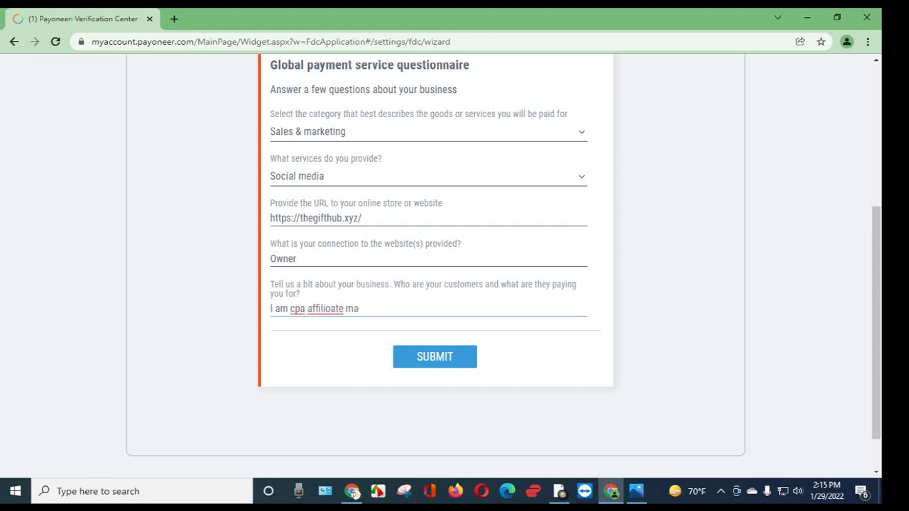
text(rketers and working here )
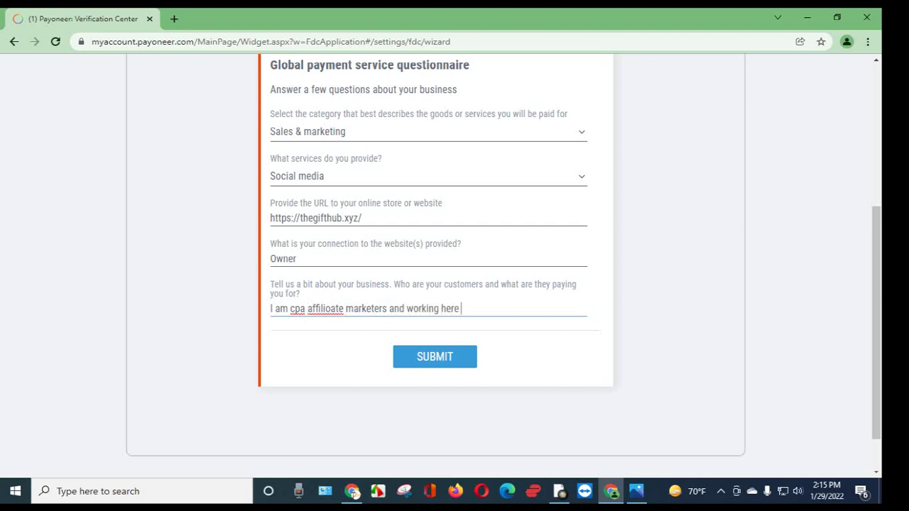
text(for last 7 years. I promote o)
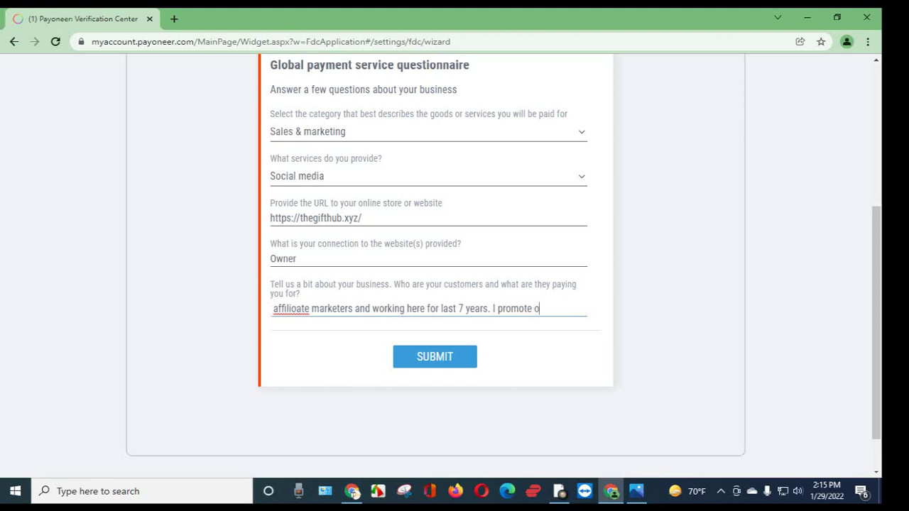
- Continue the business description with "I promote offers and products form other networkls andf get commisiion as an affiliate."
text(ffers and prof)
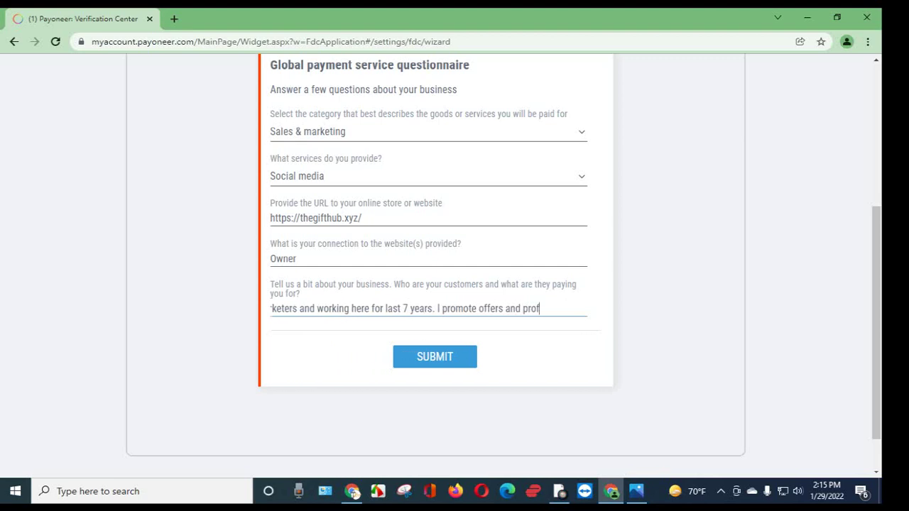
text(ucts form other networkls andf get commisiion as)
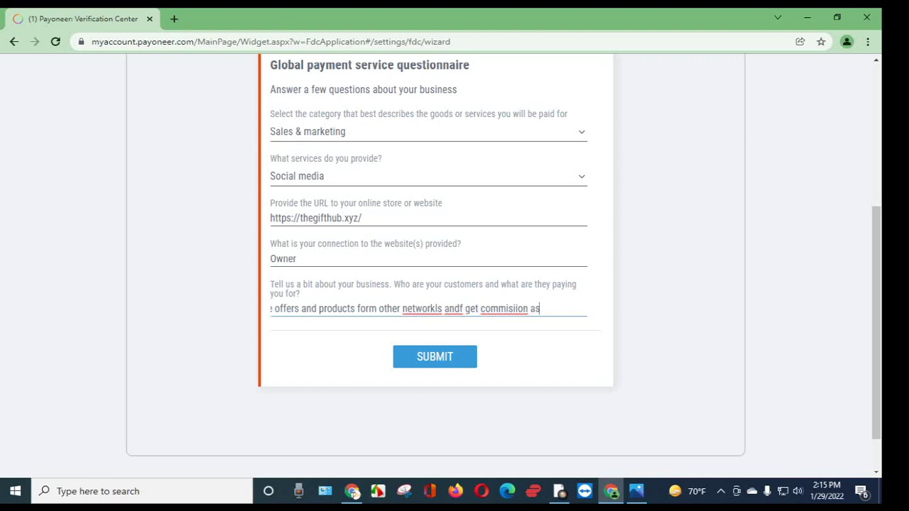
text(bn)
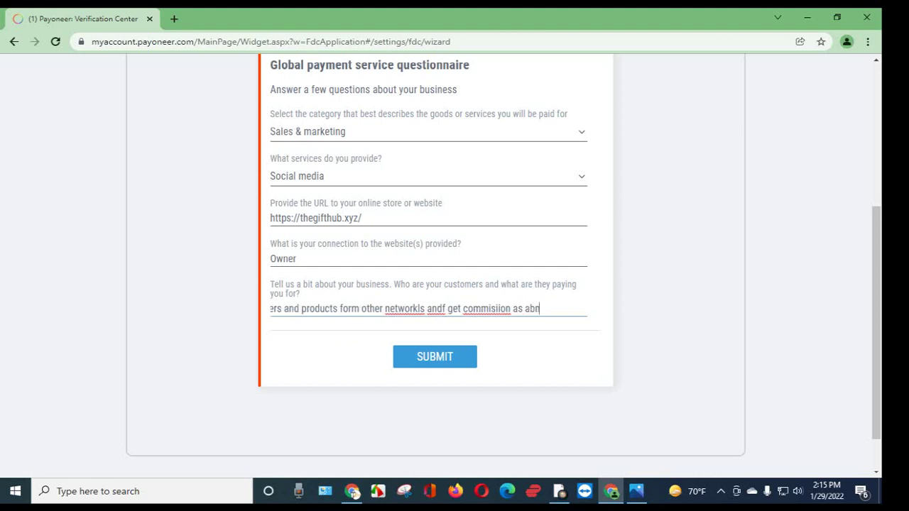
key(BackSpace)
key(BackSpace)
text(n affilkiate)
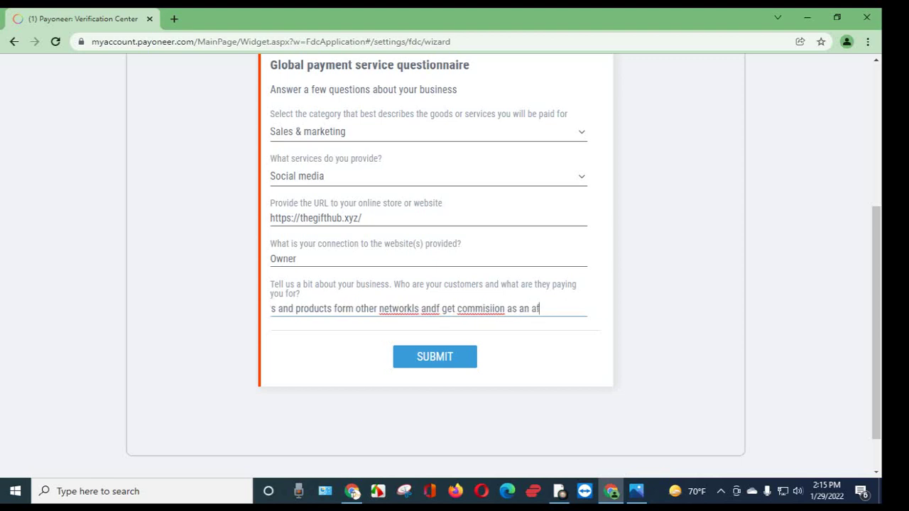
key(BackSpace)
key(BackSpace)
key(BackSpace)
key(BackSpace)
key(BackSpace)
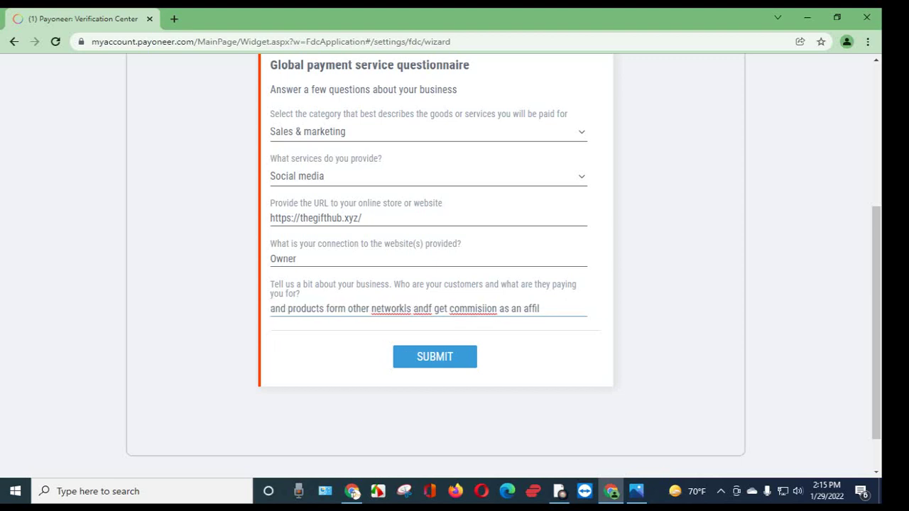
text(o)
key(BackSpace)
text(iate.)
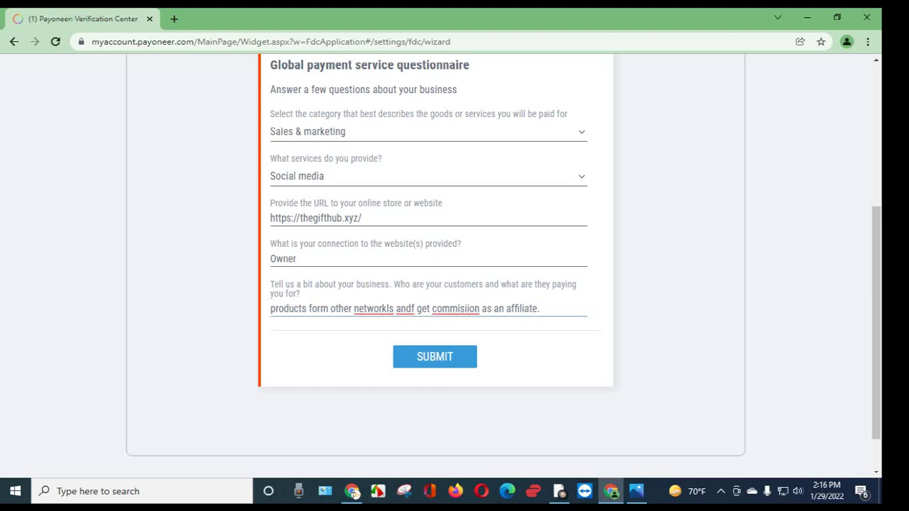
- Correct the misspelled words in the description's second sentence to "commission", "networks" and "and" using the spelling suggestions
right_click(455, 308)
click(482, 157)
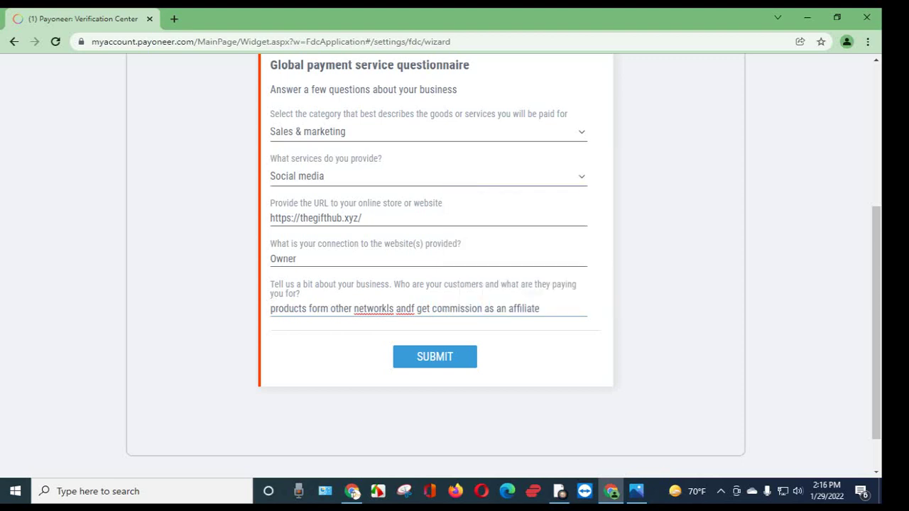
right_click(379, 308)
click(408, 139)
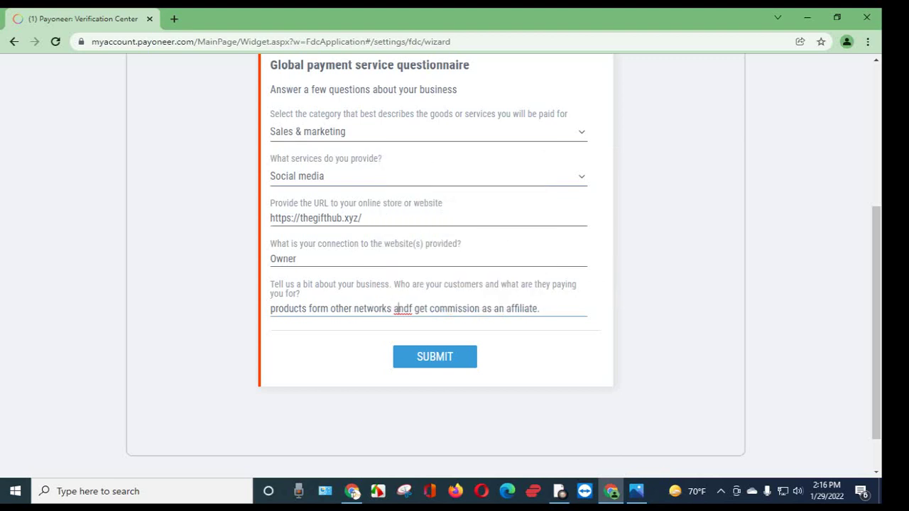
right_click(398, 309)
click(424, 150)
double_click(529, 363)
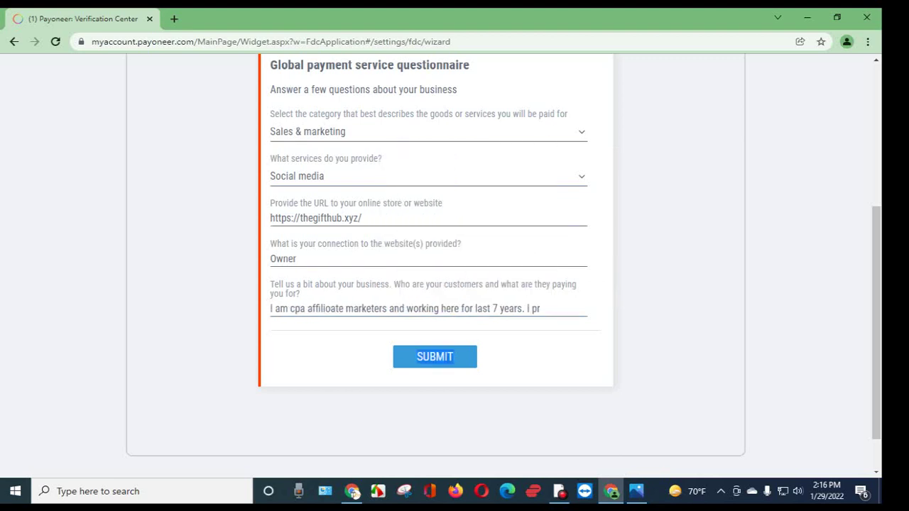
- Correct the misspelled word before "marketers" to "affiliate" and change "cpa" to "CPA" in the business description
click(537, 309)
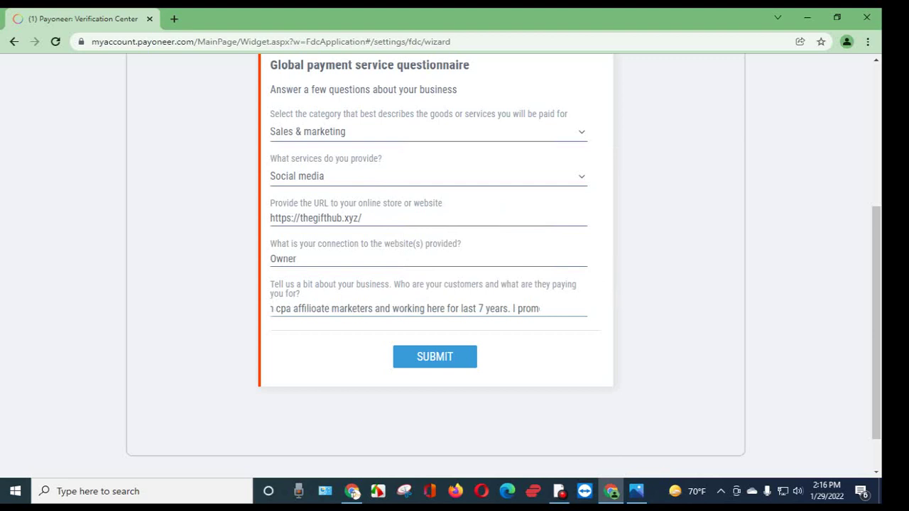
drag(425, 309, 267, 309)
key(ctrl+c)
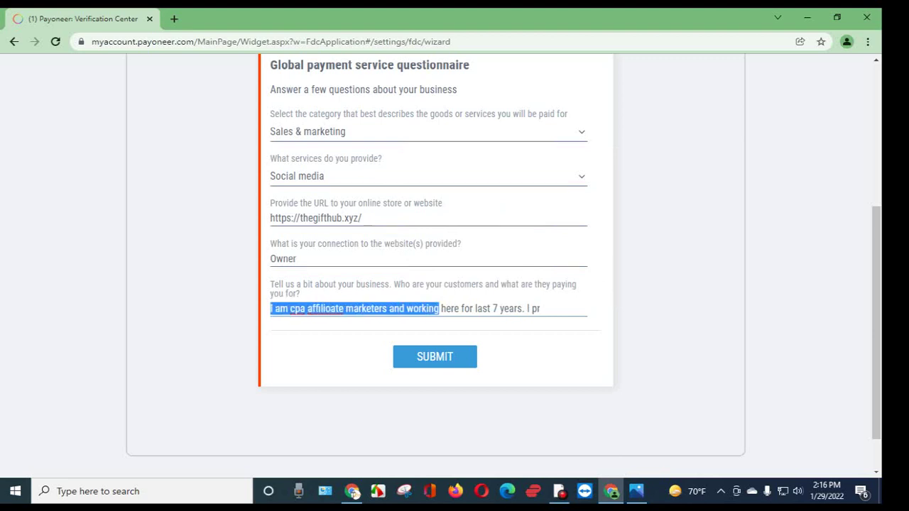
right_click(322, 309)
click(346, 155)
right_click(326, 308)
click(350, 169)
right_click(324, 309)
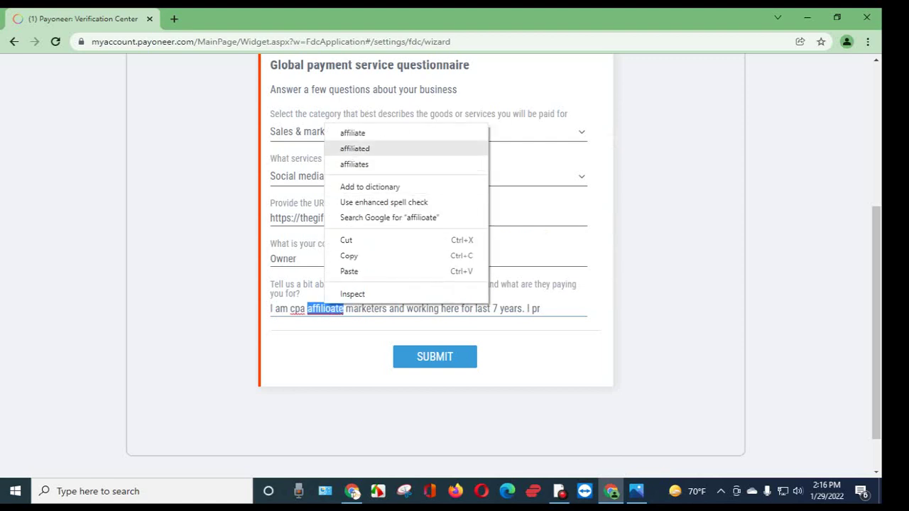
click(344, 132)
drag(306, 309, 289, 309)
text(CPA)
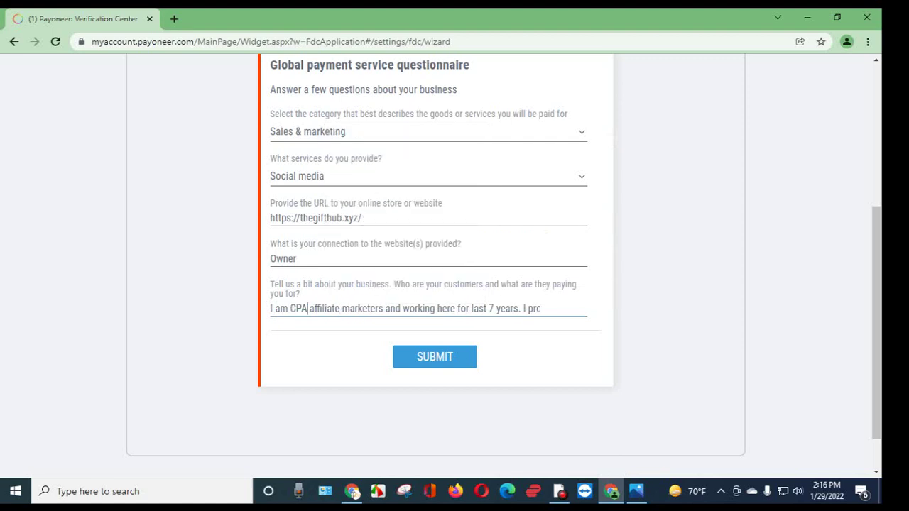
- Review the full business description and submit the Global payment service questionnaire
drag(473, 309, 571, 308)
click(639, 323)
drag(395, 309, 589, 310)
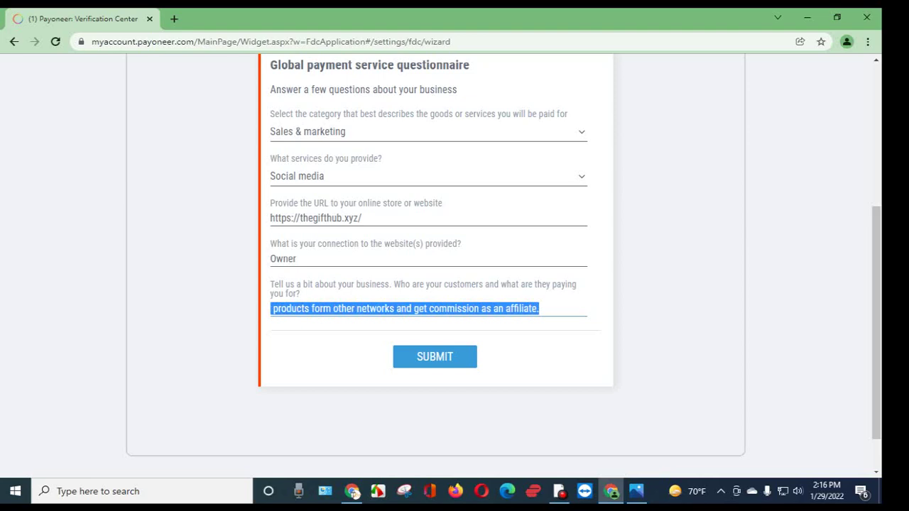
scroll(455, 309, up, 6)
scroll(454, 308, down, 7)
click(434, 308)
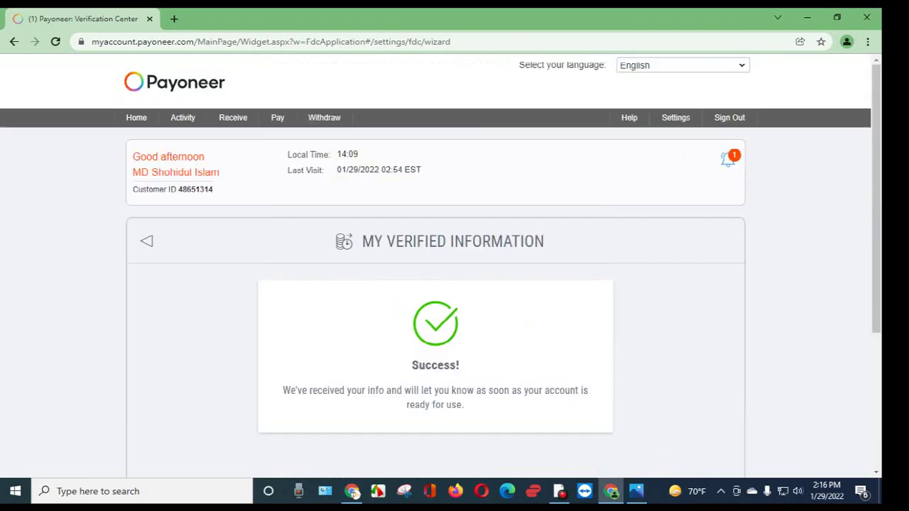
- Reopen the Verification Center from the account settings and check the Required list for open items
mouse_move(675, 118)
click(694, 172)
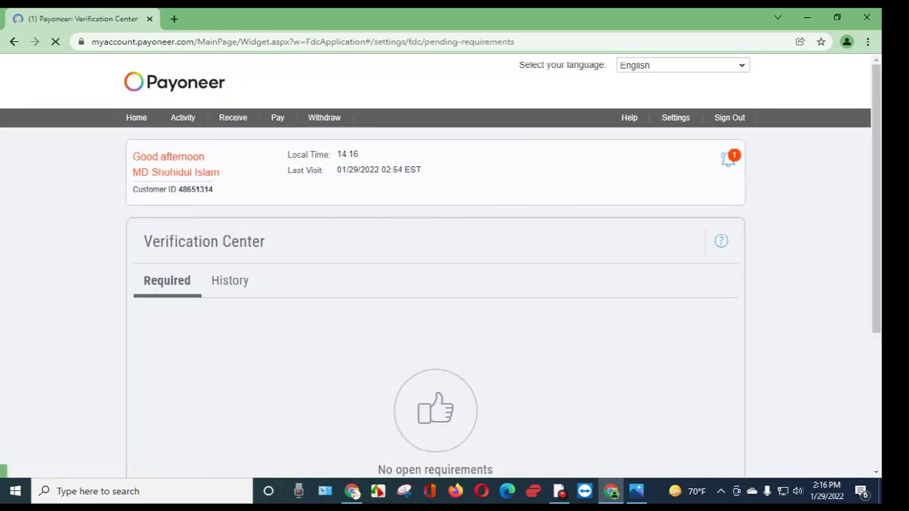
scroll(435, 267, down, 3)
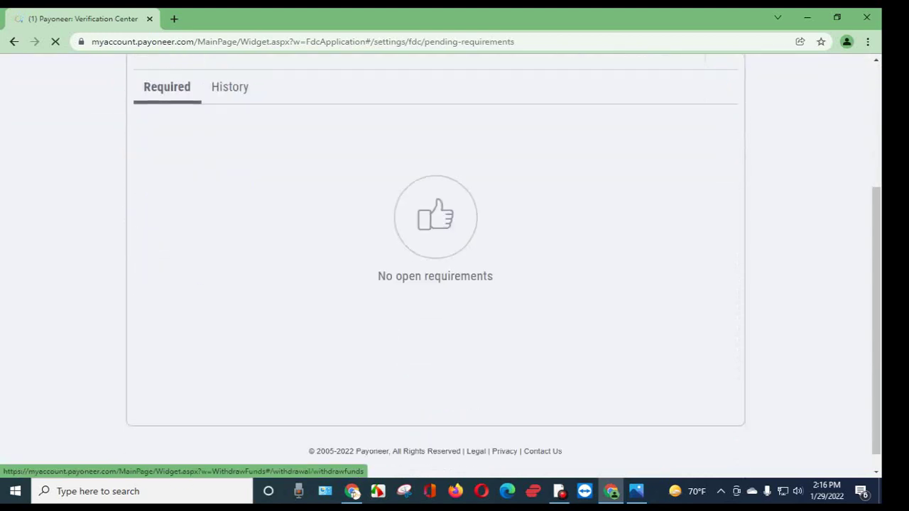
scroll(435, 266, up, 3)
mouse_move(183, 118)
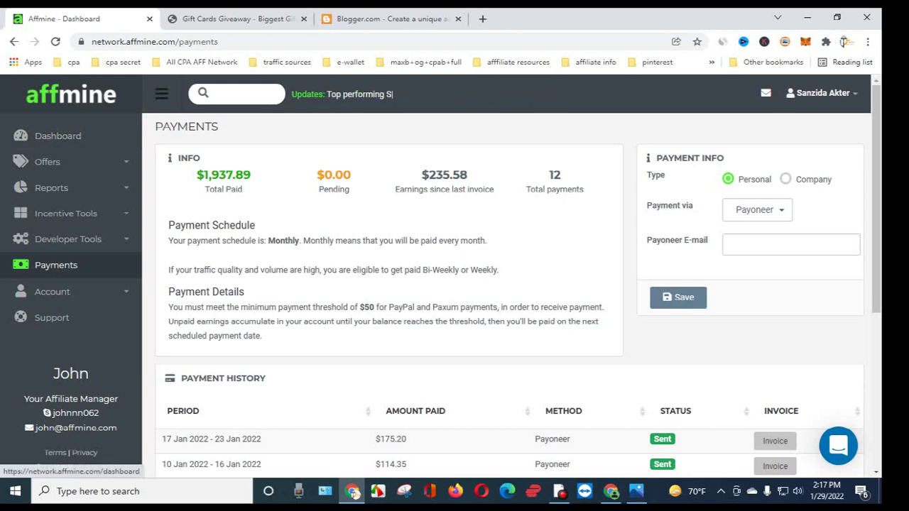
key(alt+Tab)
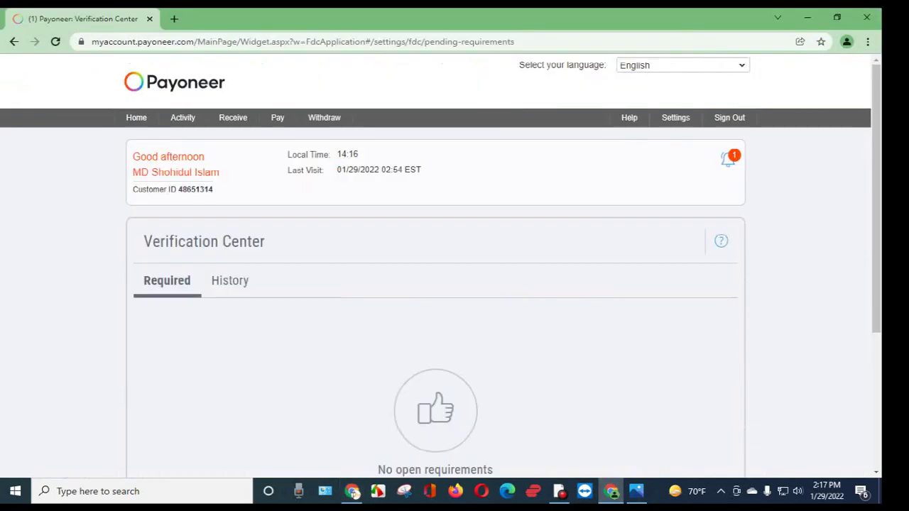
scroll(435, 284, down, 1)
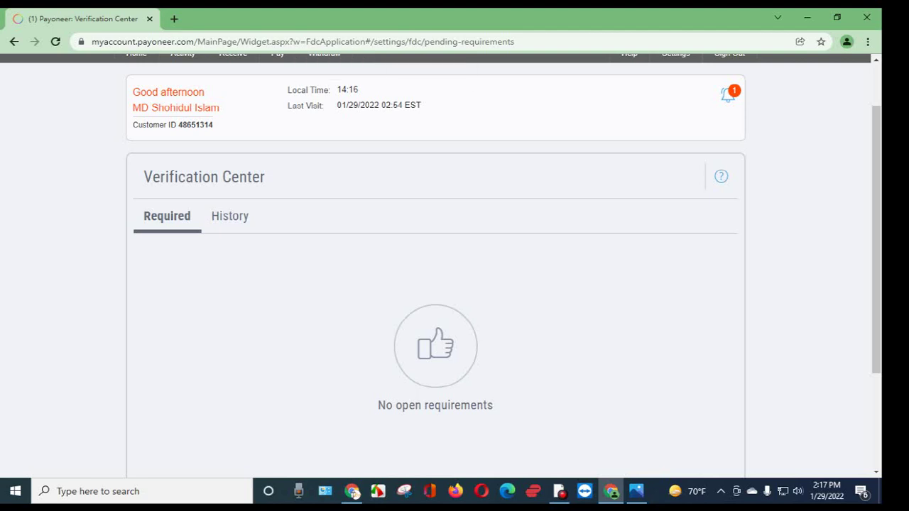
scroll(435, 263, up, 1)
scroll(435, 263, down, 2)
scroll(435, 262, up, 2)
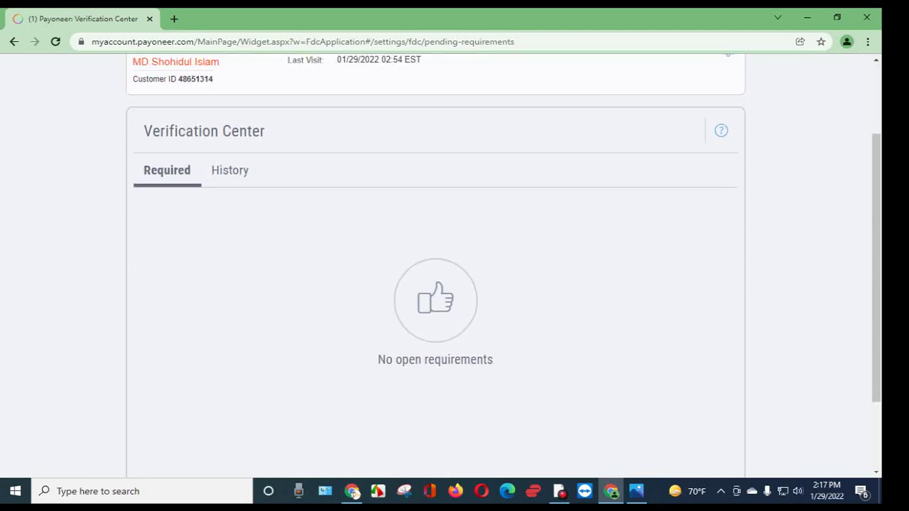
mouse_move(278, 118)
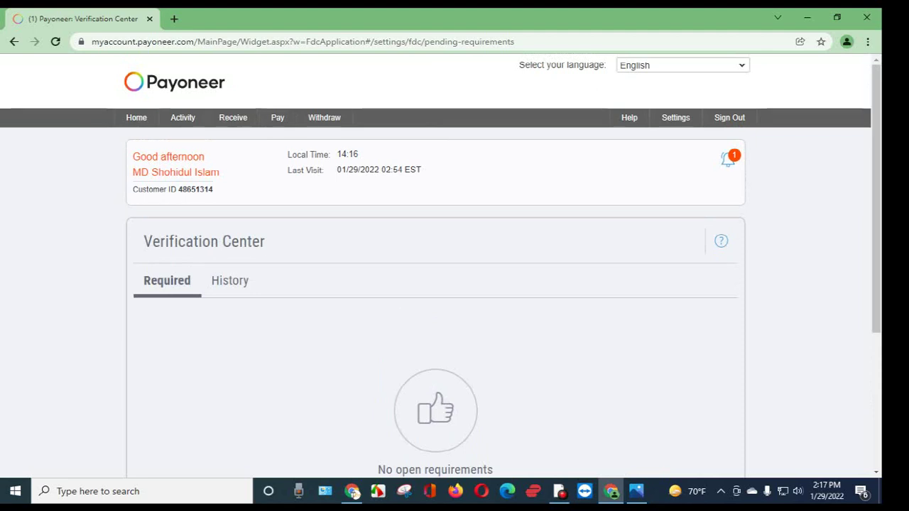
drag(220, 172, 145, 198)
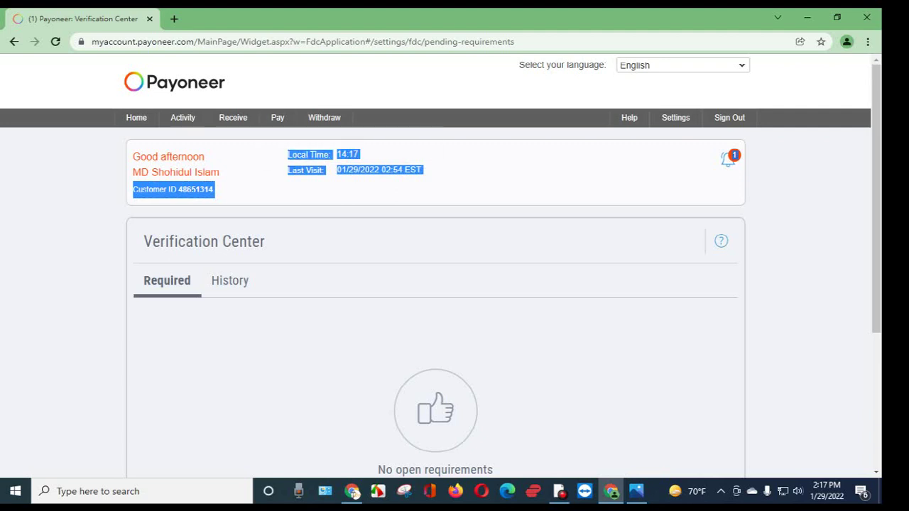
- Clear the text selection, switch to Affmine's Payments page and look through the payment information and payment history
click(231, 174)
mouse_move(221, 173)
mouse_down()
mouse_move(175, 172)
mouse_move(145, 198)
mouse_move(221, 172)
mouse_up()
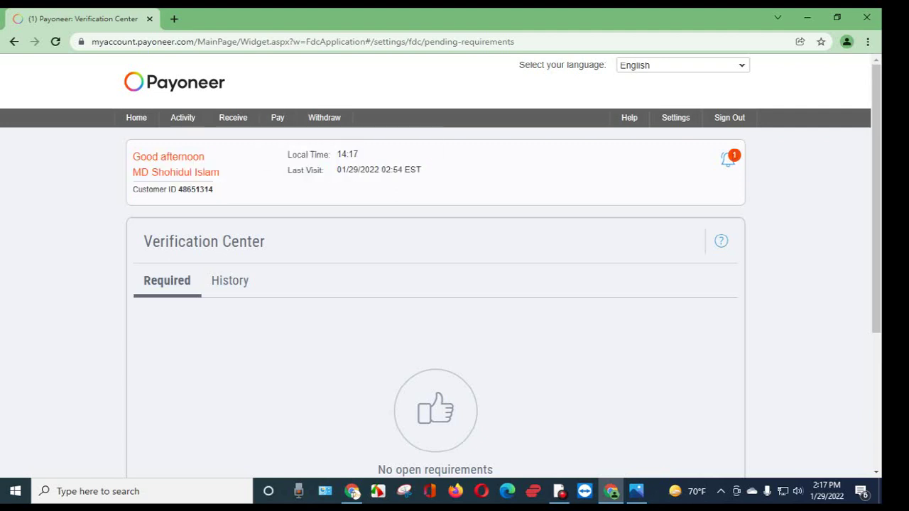
click(352, 490)
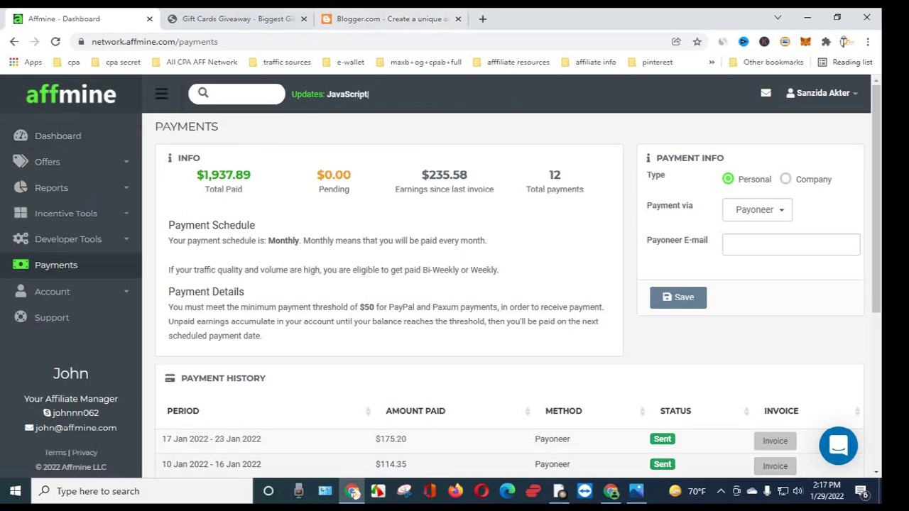
mouse_move(610, 491)
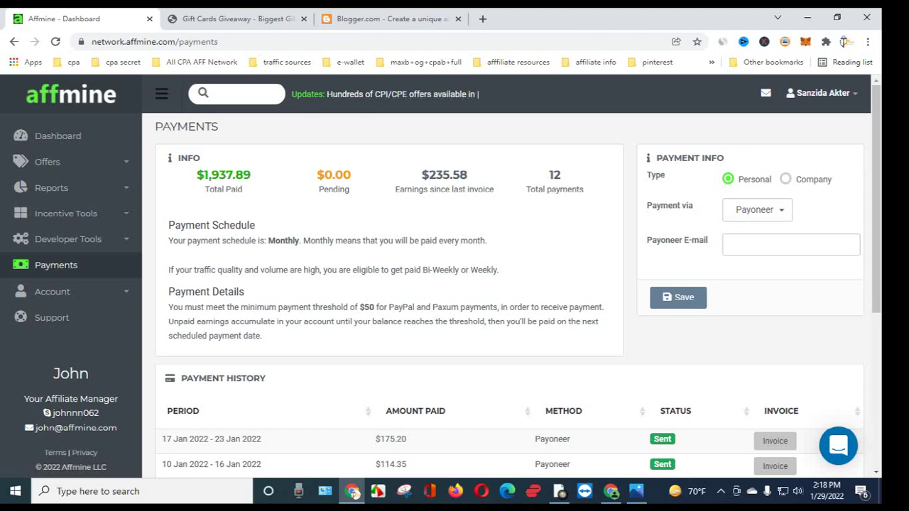
scroll(509, 284, down, 4)
scroll(509, 284, up, 4)
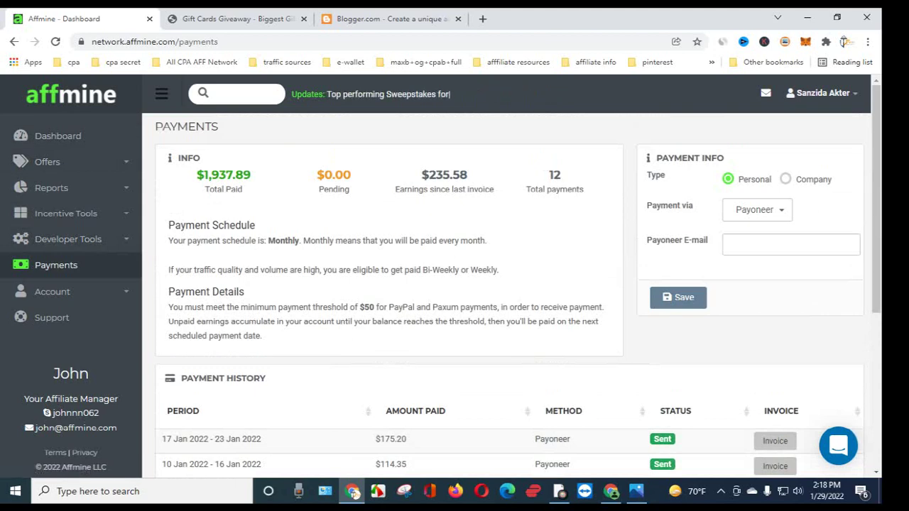
- Switch to the affmine1.jpg image in Photos, reread Payoneer's payment instructions and minimize it to return to the Verification Center
click(611, 492)
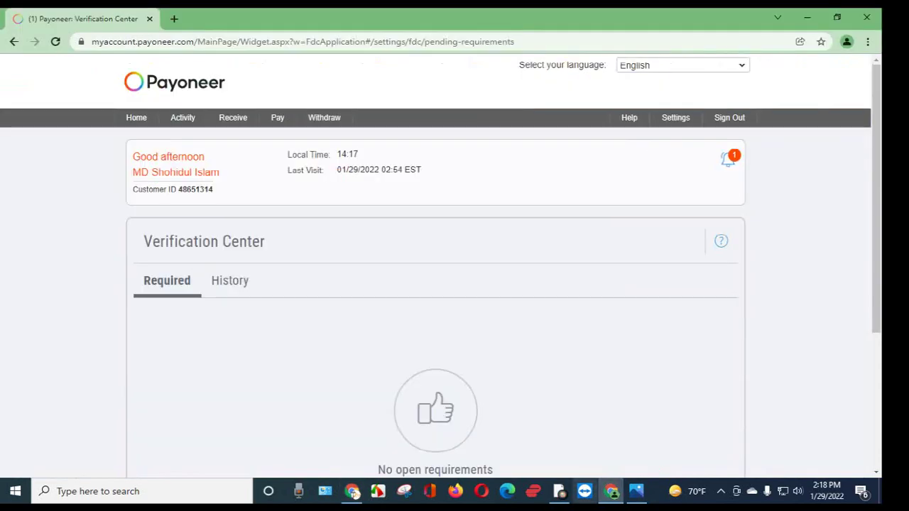
click(635, 490)
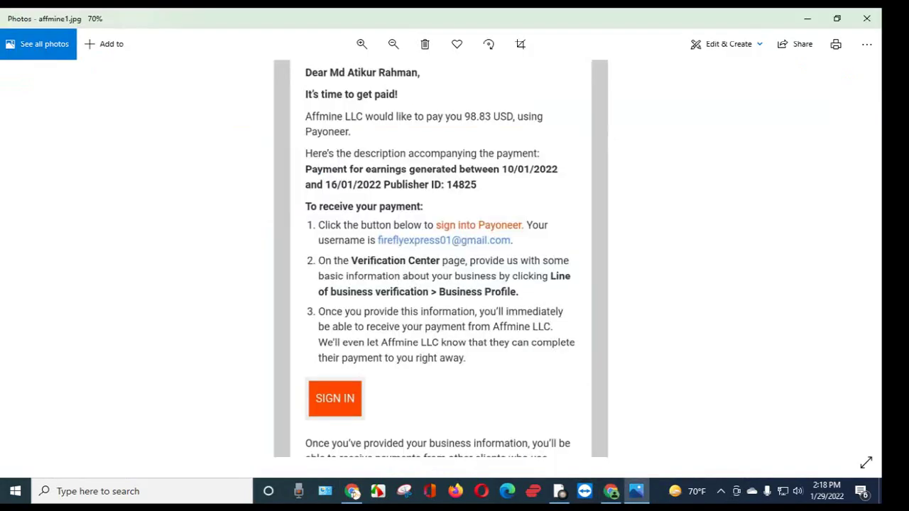
scroll(440, 258, up, 1)
scroll(441, 258, down, 5)
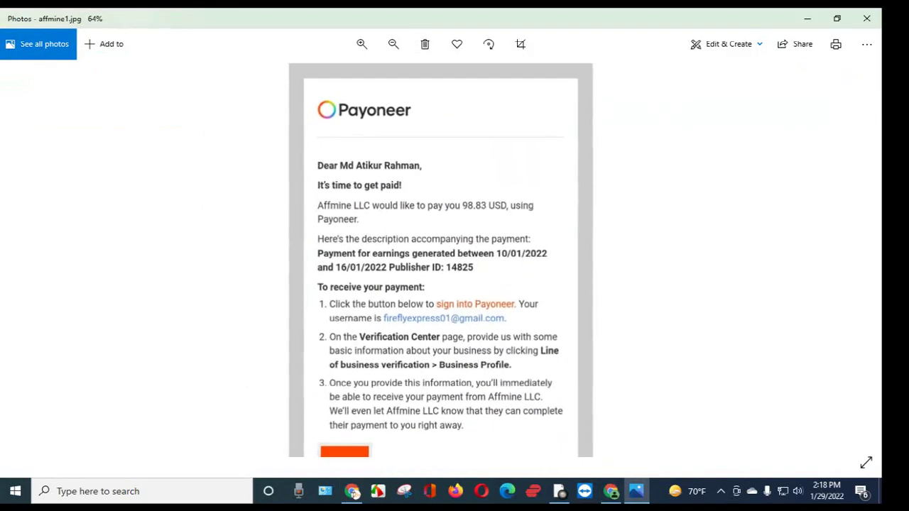
click(807, 19)
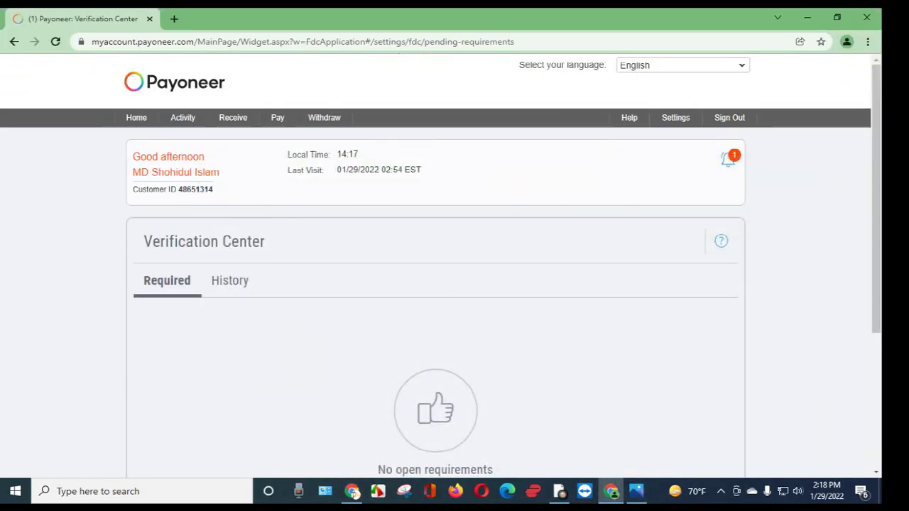
- Return to Affmine's Payments page, open the support chat to see where help is available, and close it
click(352, 491)
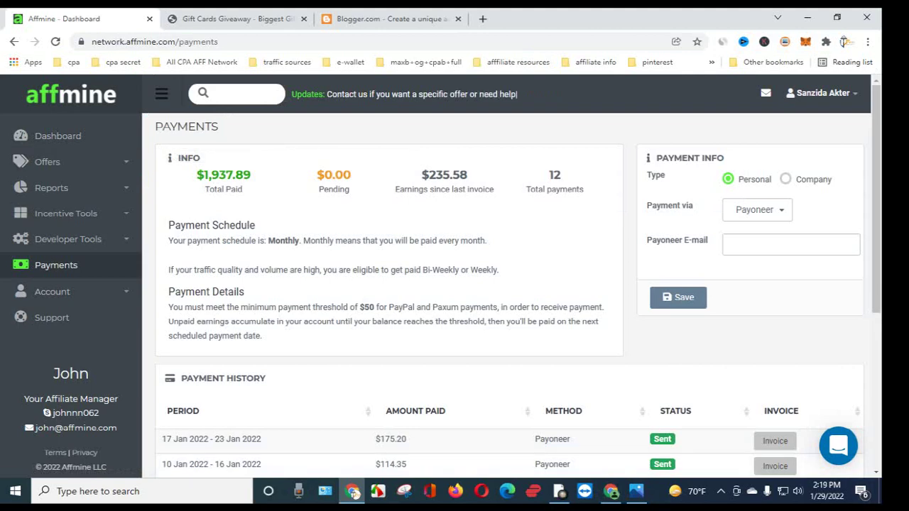
click(838, 446)
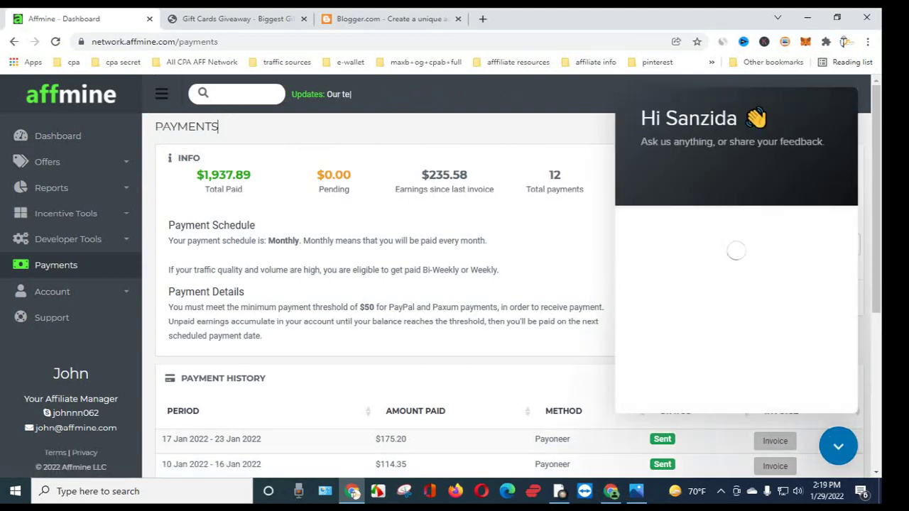
click(839, 446)
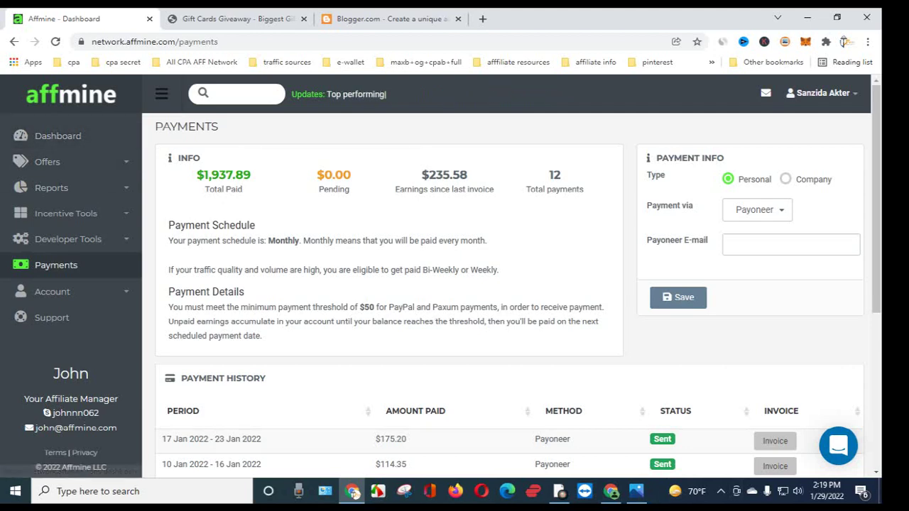
- Review the payment history and the total paid amount in Affmine's payment summary
scroll(509, 284, down, 4)
scroll(509, 284, up, 4)
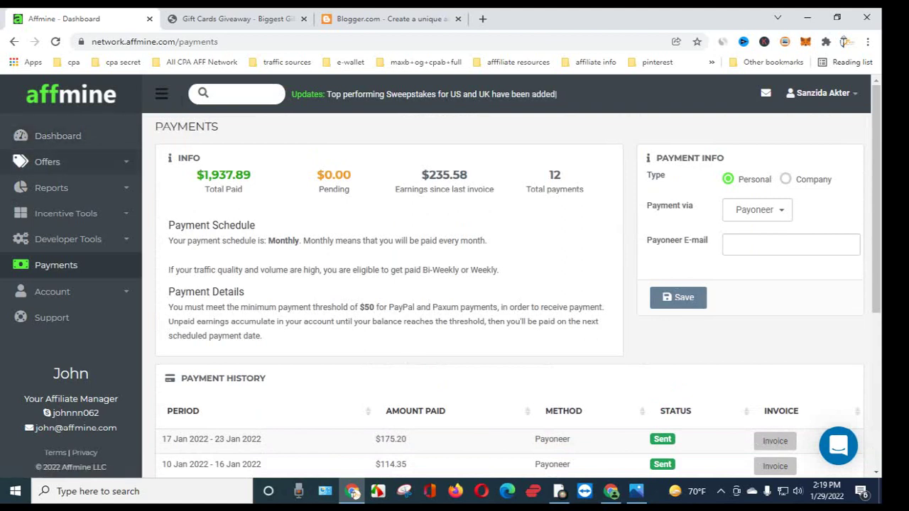
mouse_move(223, 176)
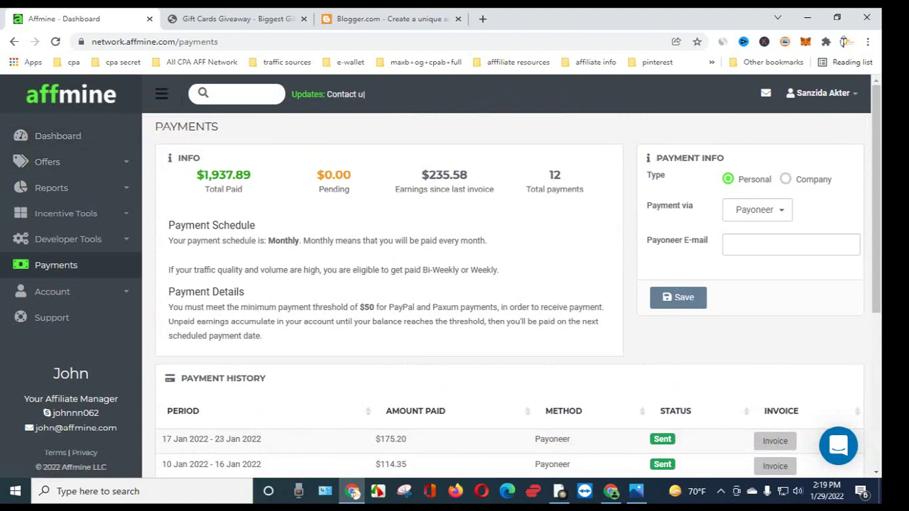